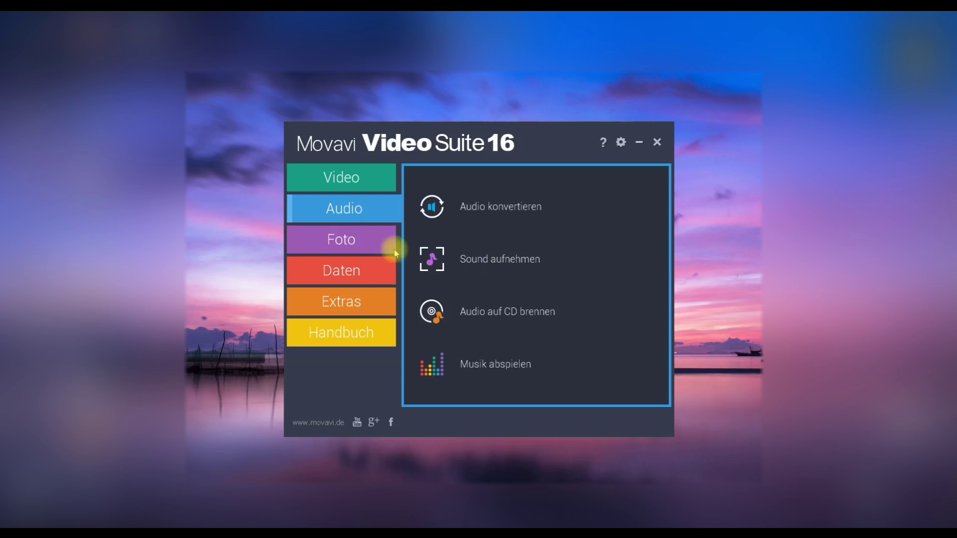
# Look through the Foto, Daten and Extras tool categories, and open the video editor from the Video category
pyautogui.click(355, 240)
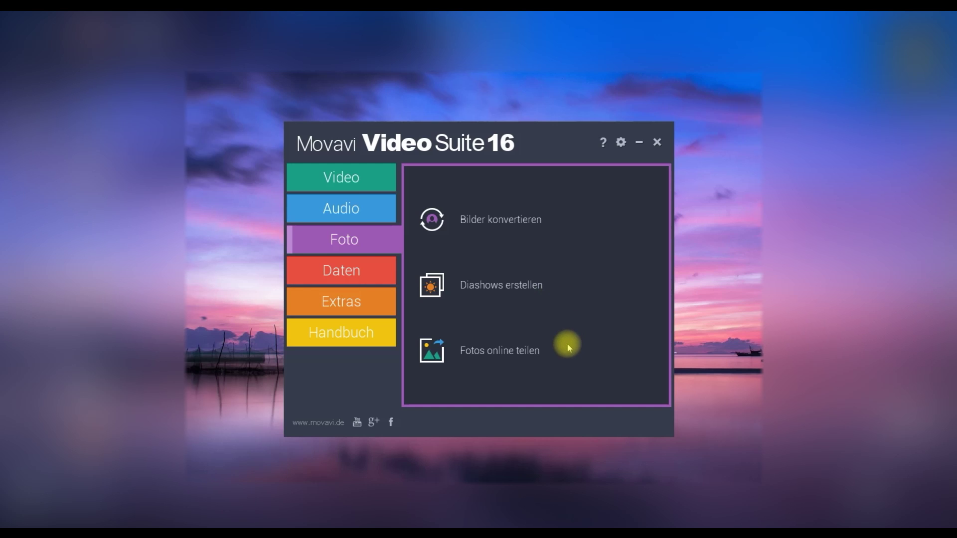
pyautogui.click(359, 271)
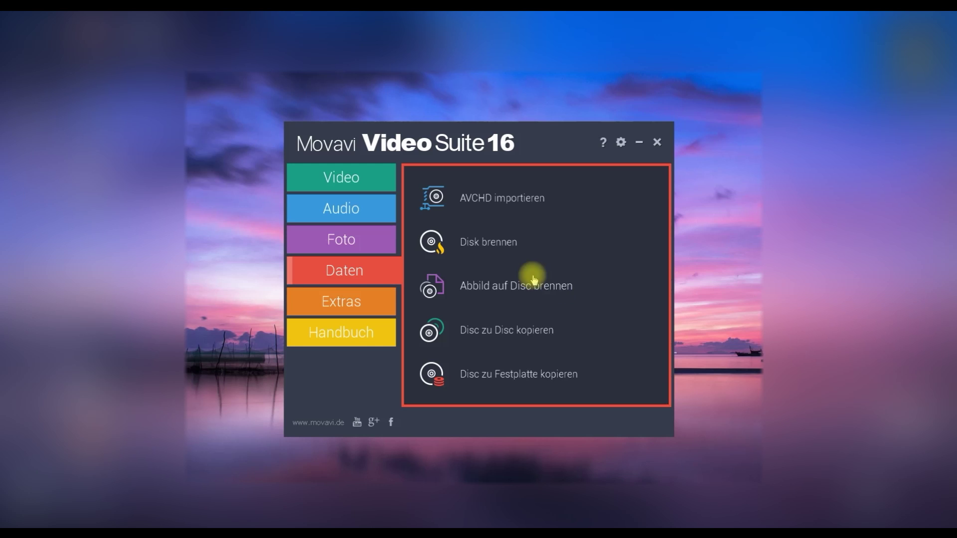
pyautogui.click(357, 302)
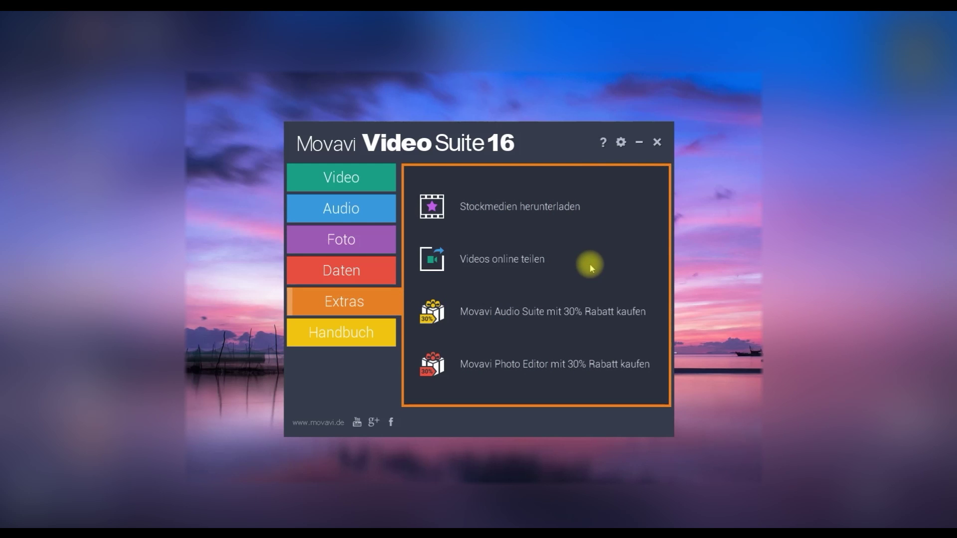
pyautogui.click(356, 176)
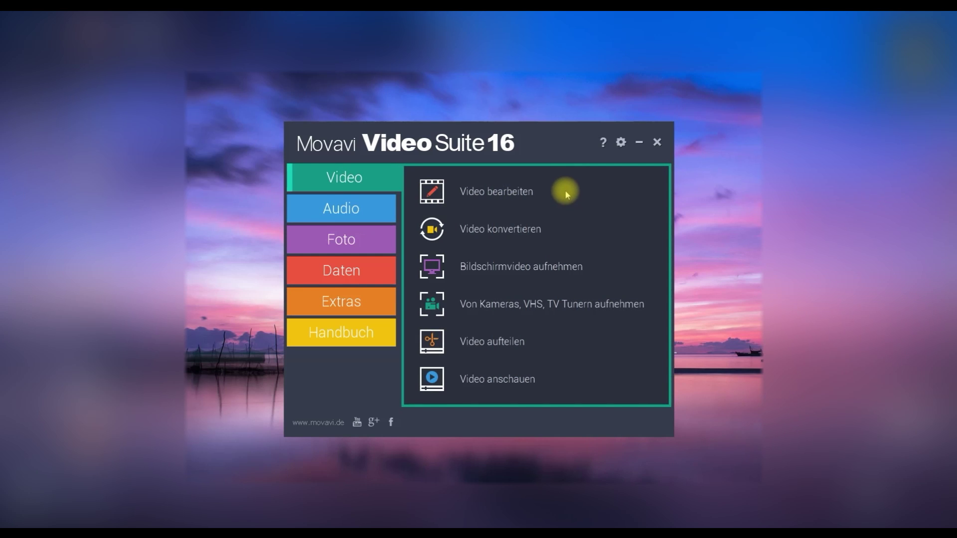
pyautogui.click(495, 193)
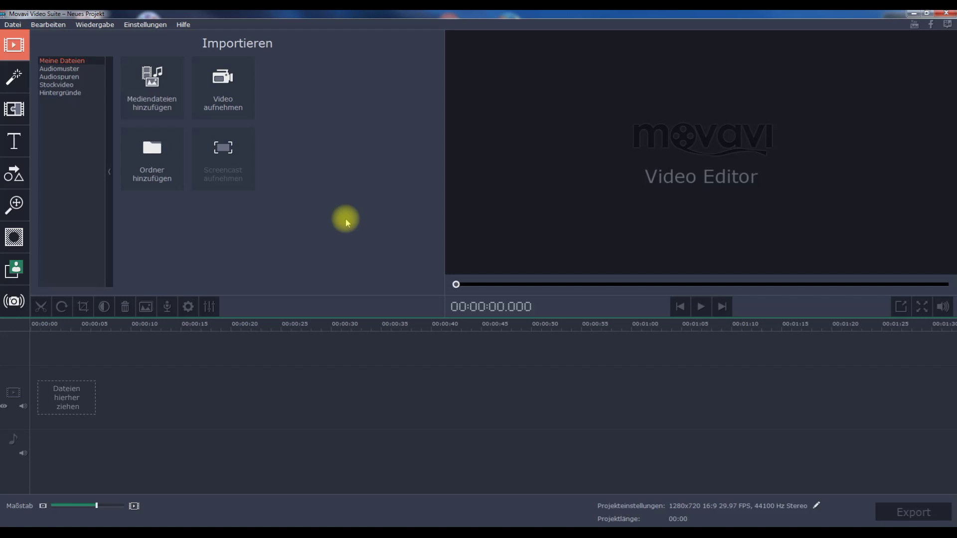
# Import Testvideo.mp4 into the project from the Movavi Video Suite folder in the Videos library
pyautogui.click(151, 94)
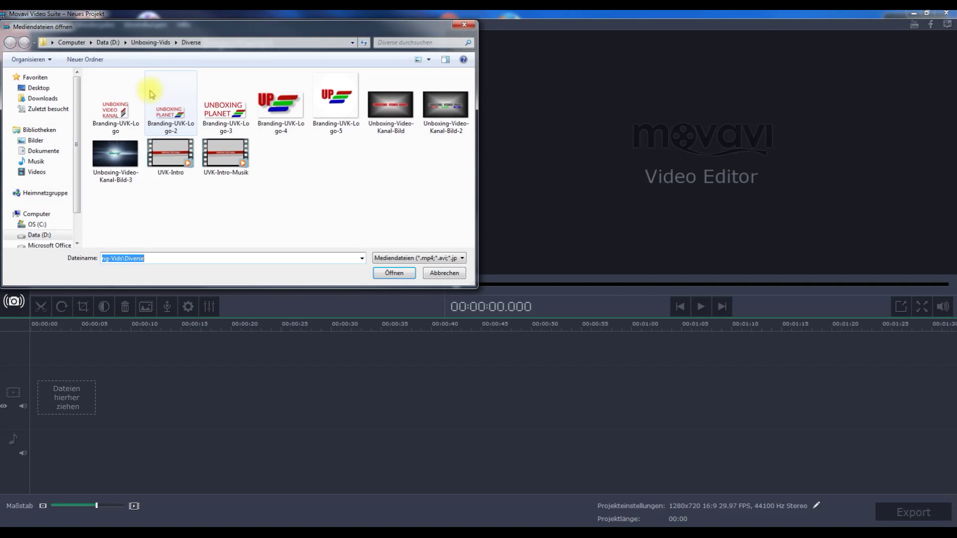
pyautogui.click(37, 172)
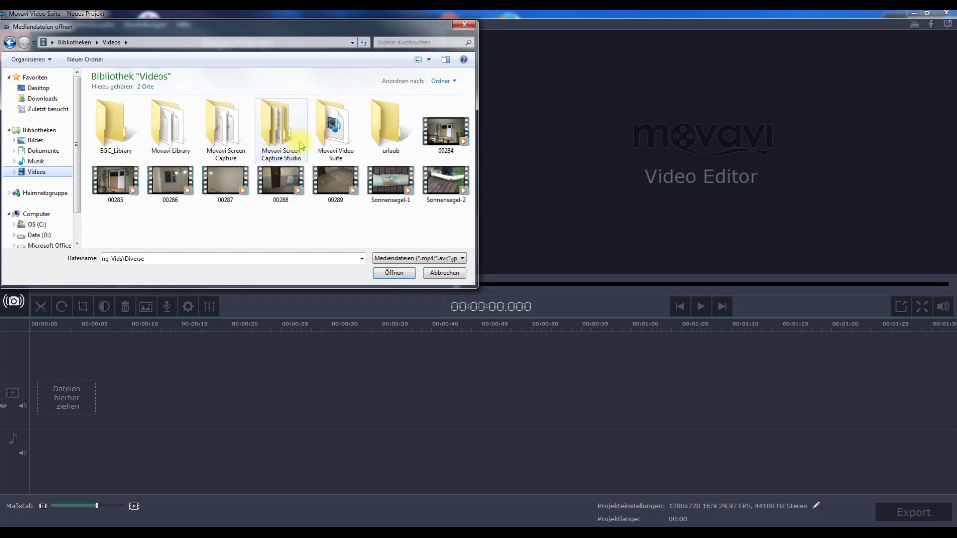
pyautogui.doubleClick(326, 129)
pyautogui.doubleClick(224, 124)
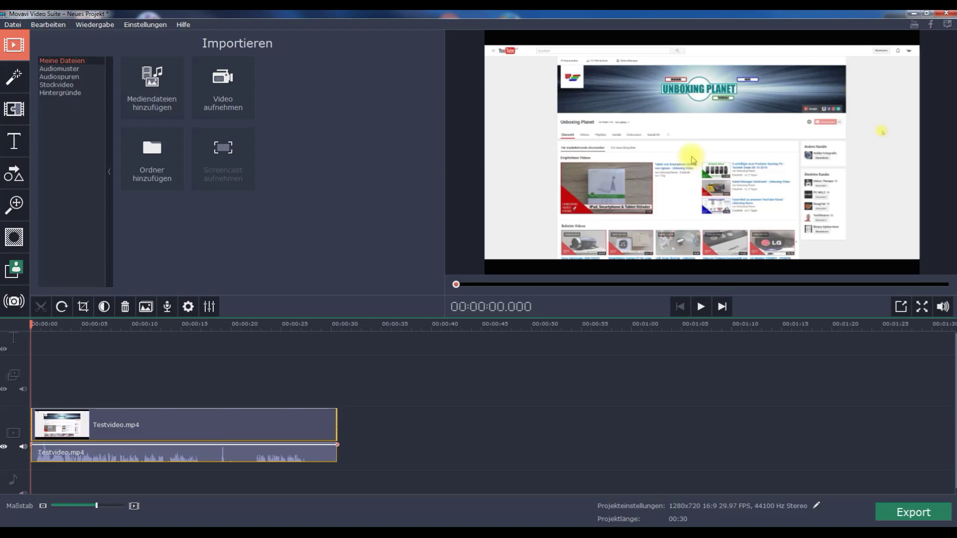
# Play part of the imported Testvideo.mp4 clip in the preview and pause it
pyautogui.click(700, 307)
pyautogui.click(700, 308)
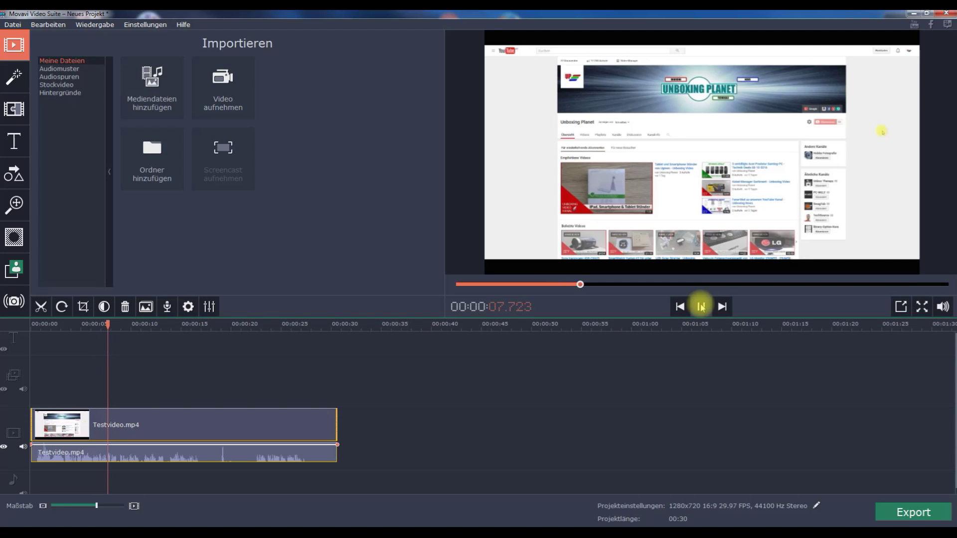
pyautogui.click(701, 306)
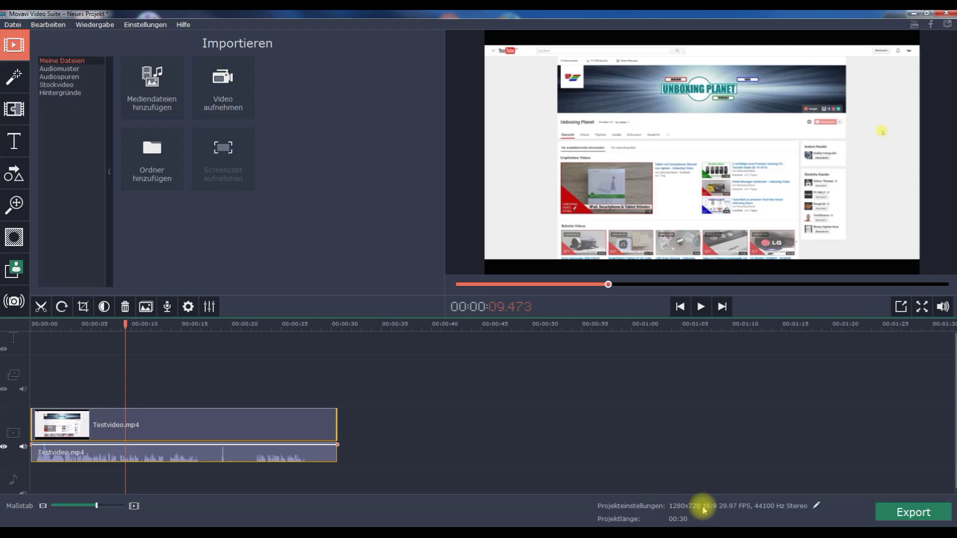
# Set the project resolution to 1920x1080 (16:9) in the project settings
pyautogui.click(816, 507)
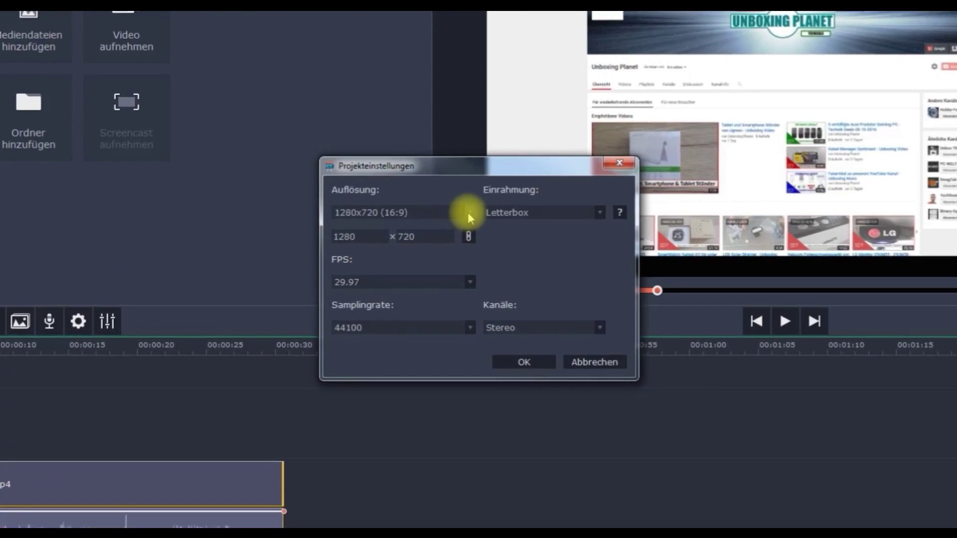
pyautogui.click(468, 214)
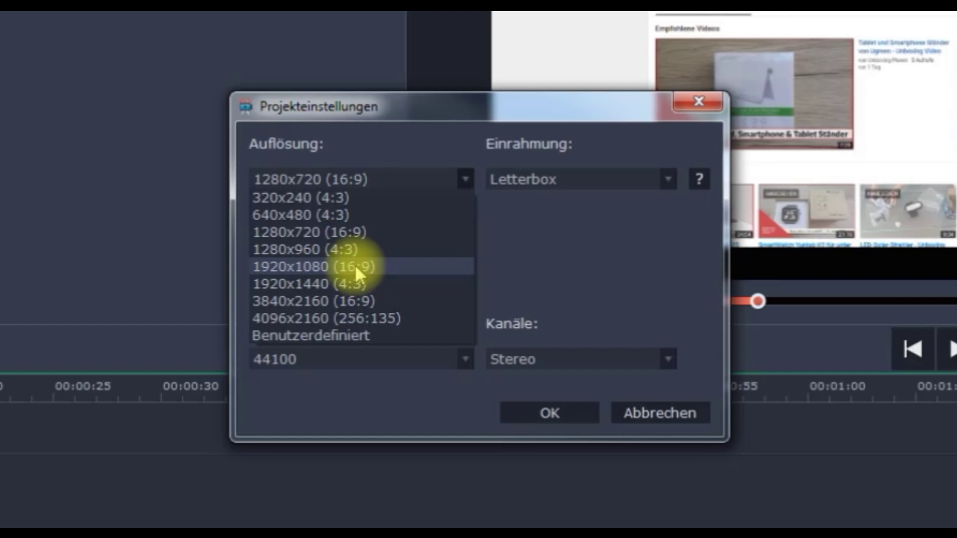
pyautogui.click(384, 266)
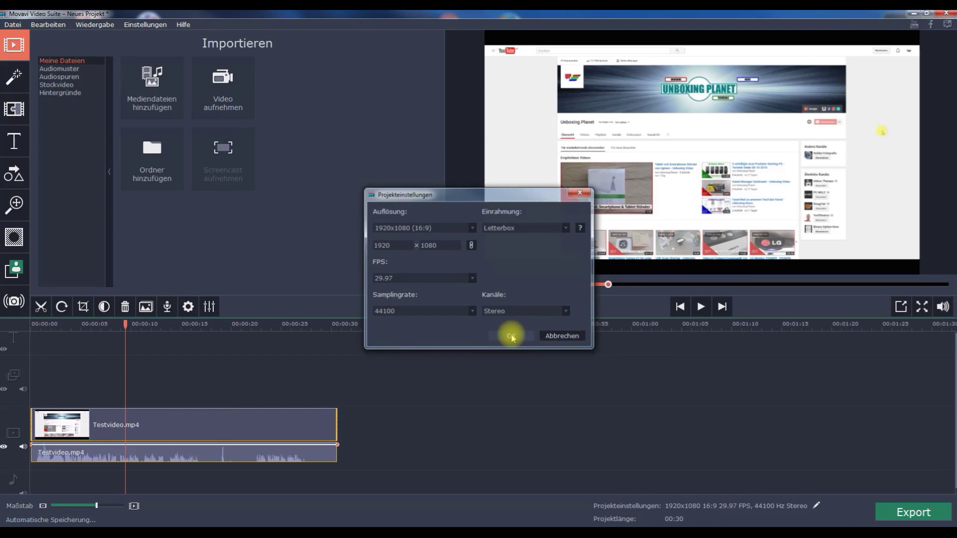
pyautogui.click(515, 344)
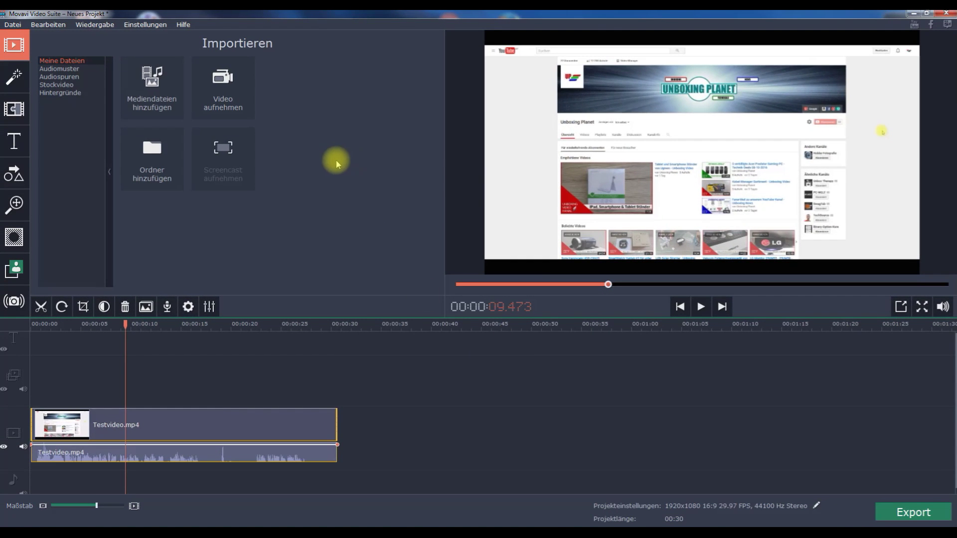
# Browse the built-in sound effects (Audiomuster) and listen to Applaus, DJ, Cowboy and Peitsche
pyautogui.click(75, 72)
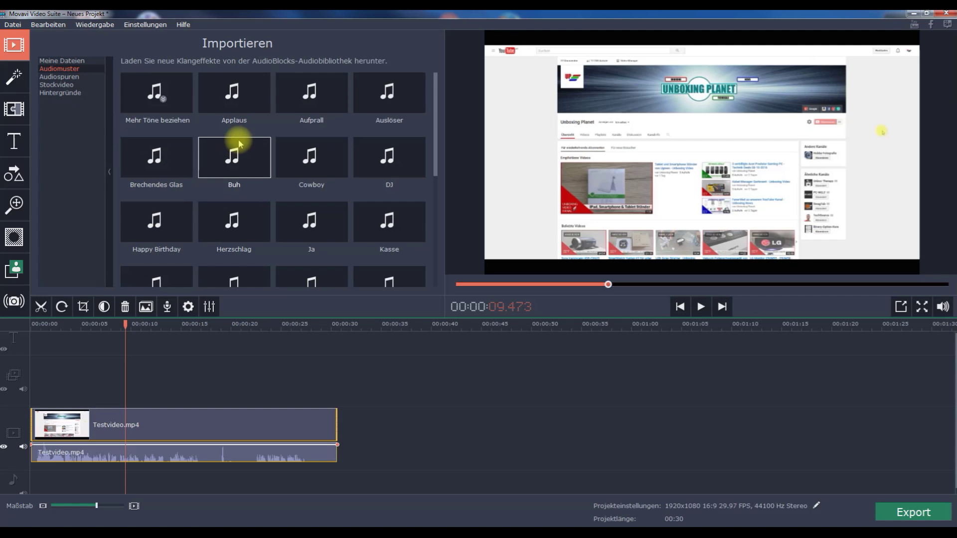
pyautogui.click(235, 102)
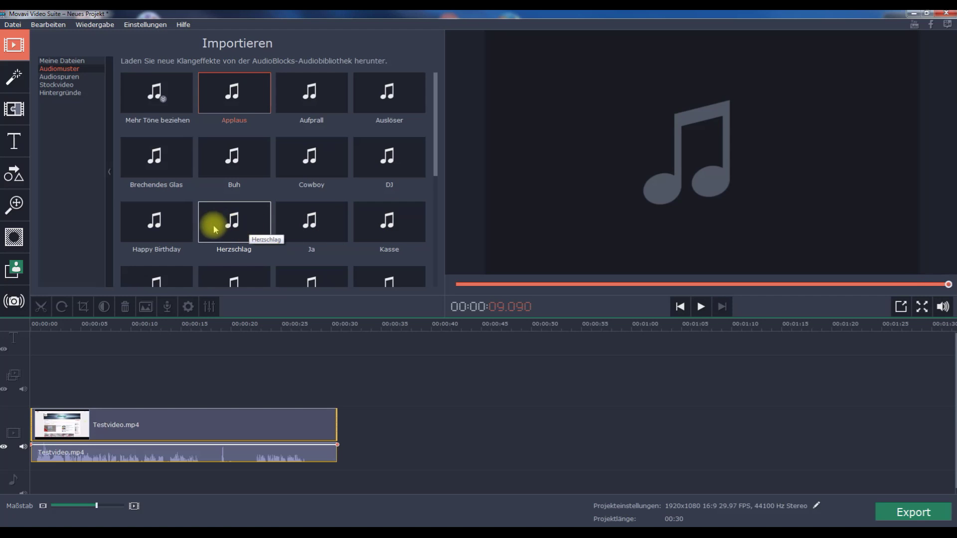
pyautogui.click(391, 158)
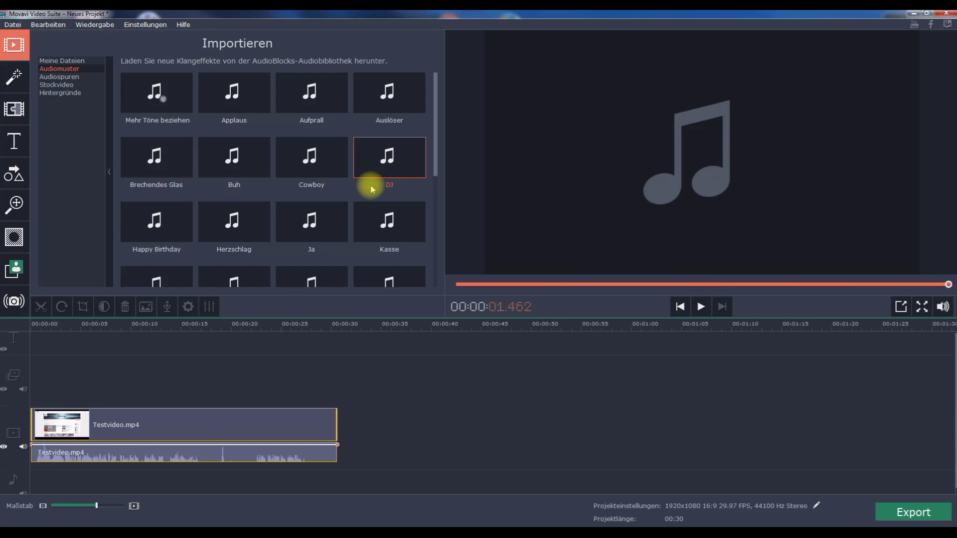
pyautogui.click(307, 160)
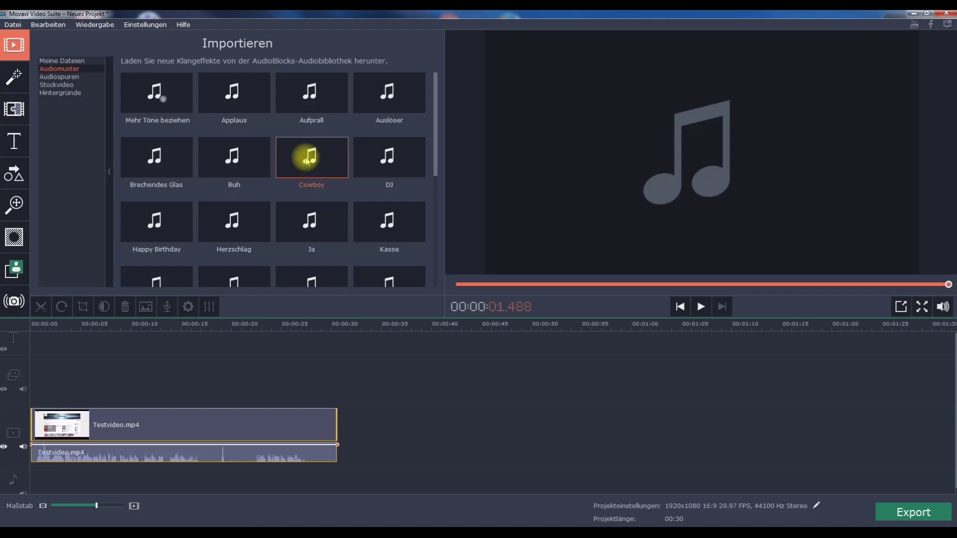
pyautogui.moveTo(438, 150); pyautogui.dragTo(435, 244)
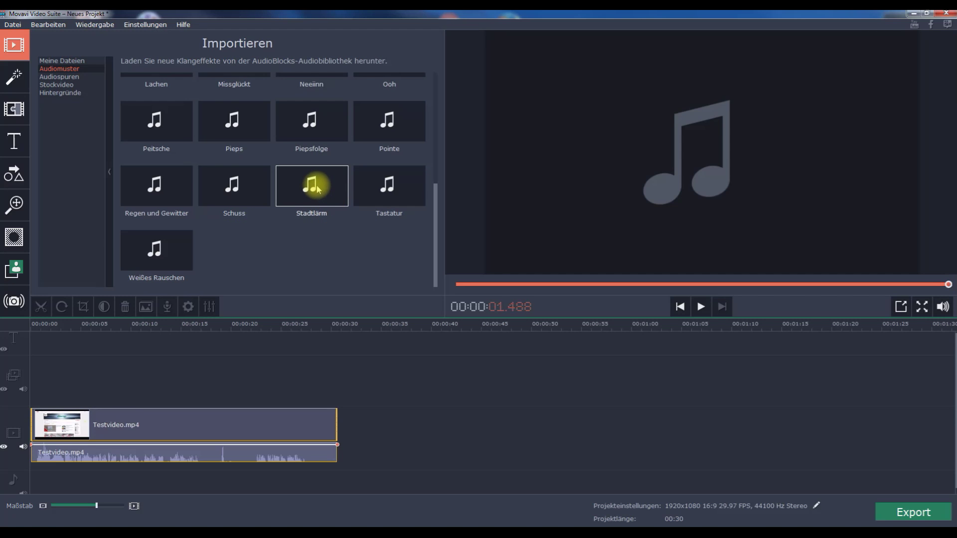
pyautogui.click(159, 124)
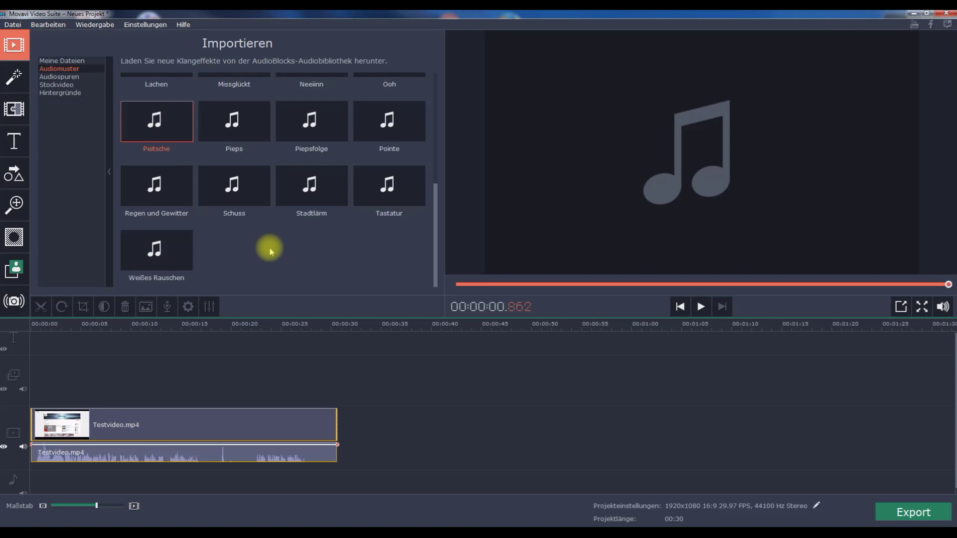
# Listen to Actionfilm, Epischer Actionfilm, Märchen and Lustiges from the built-in music (Audiospuren), and select the Testvideo.mp4 audio on the timeline
pyautogui.click(60, 77)
pyautogui.moveTo(434, 223); pyautogui.dragTo(434, 132)
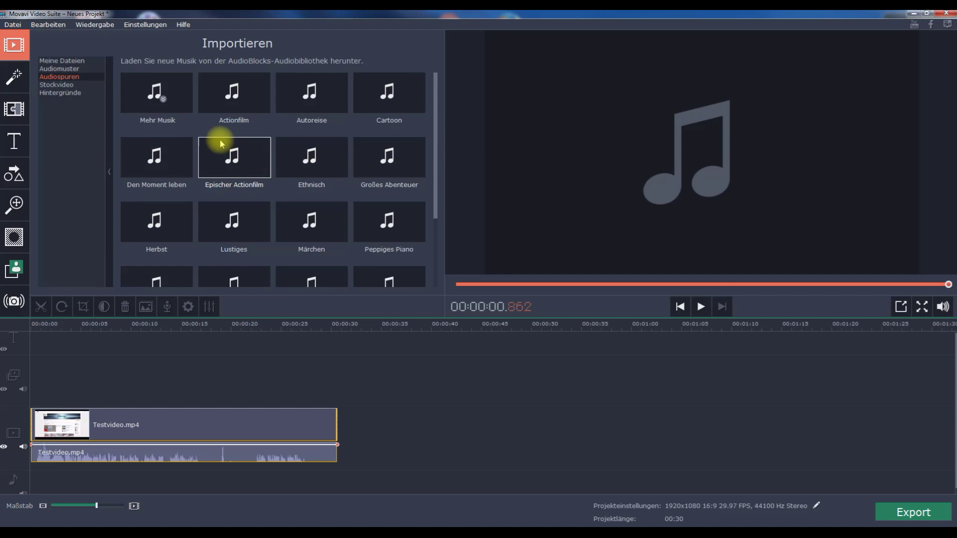
pyautogui.click(237, 97)
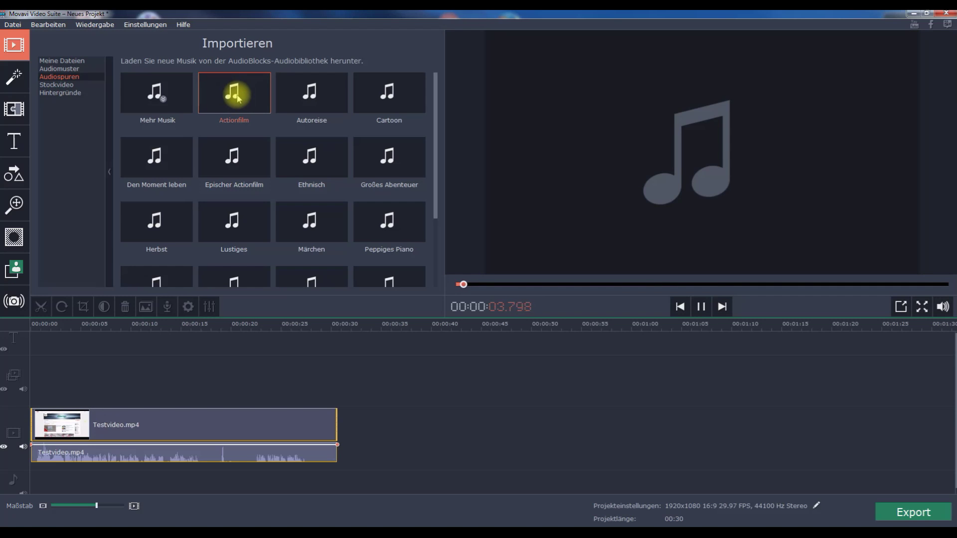
pyautogui.click(700, 306)
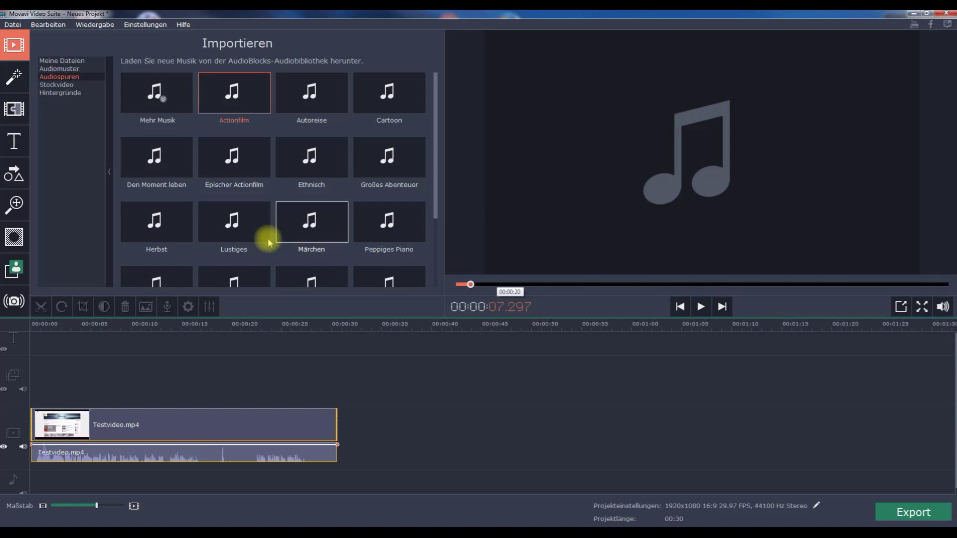
pyautogui.click(236, 166)
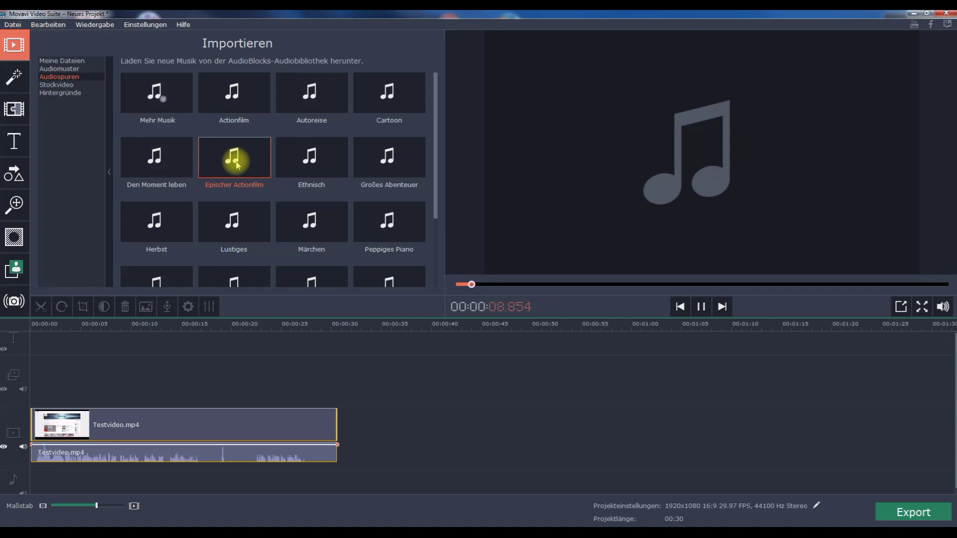
pyautogui.click(700, 307)
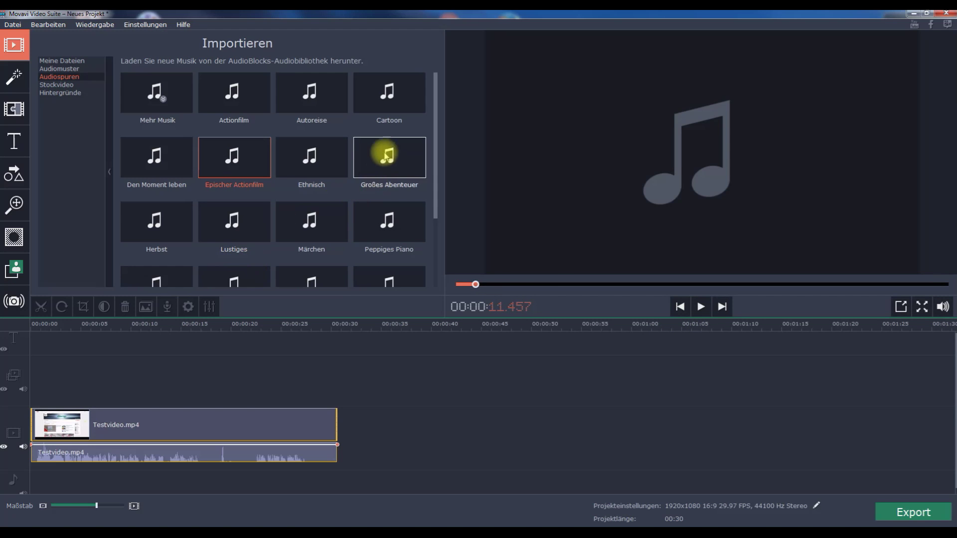
pyautogui.moveTo(436, 122); pyautogui.dragTo(438, 213)
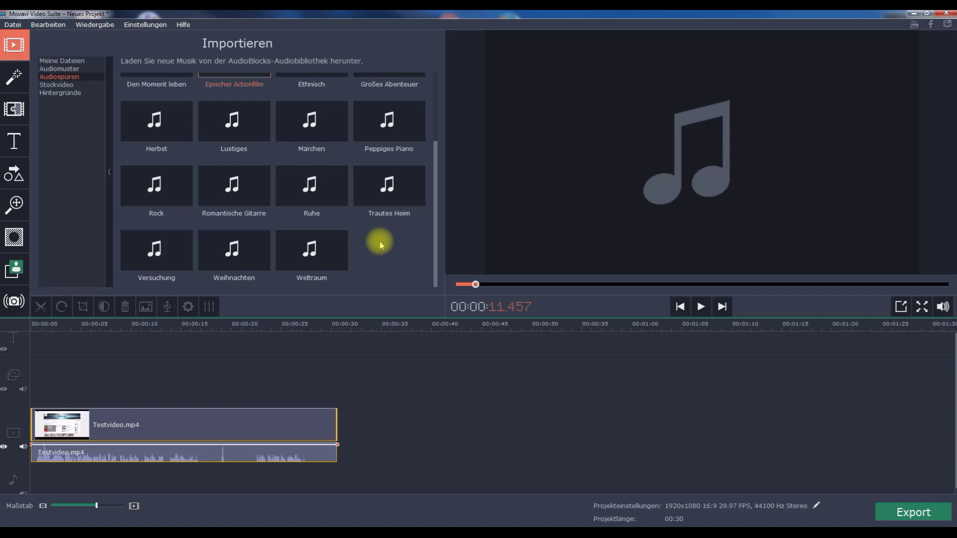
pyautogui.click(312, 128)
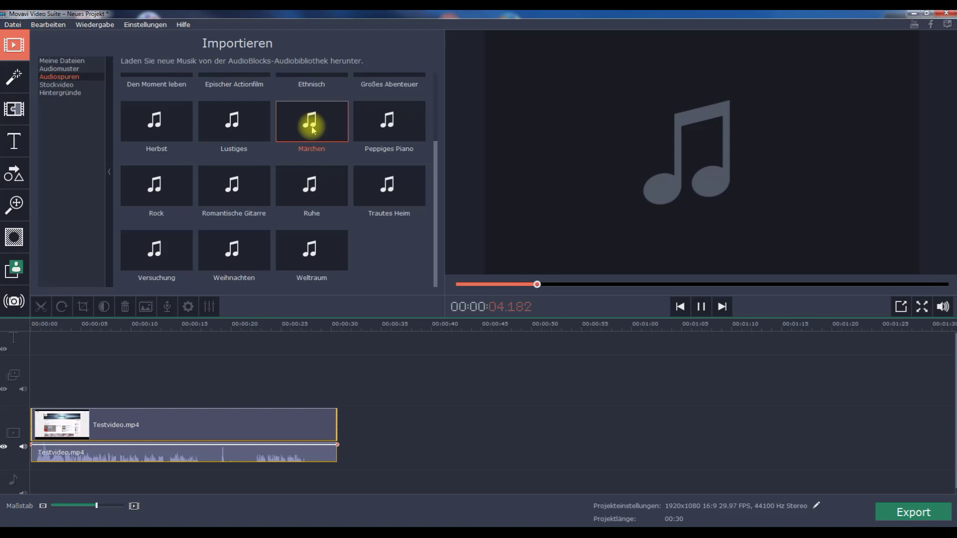
pyautogui.click(237, 130)
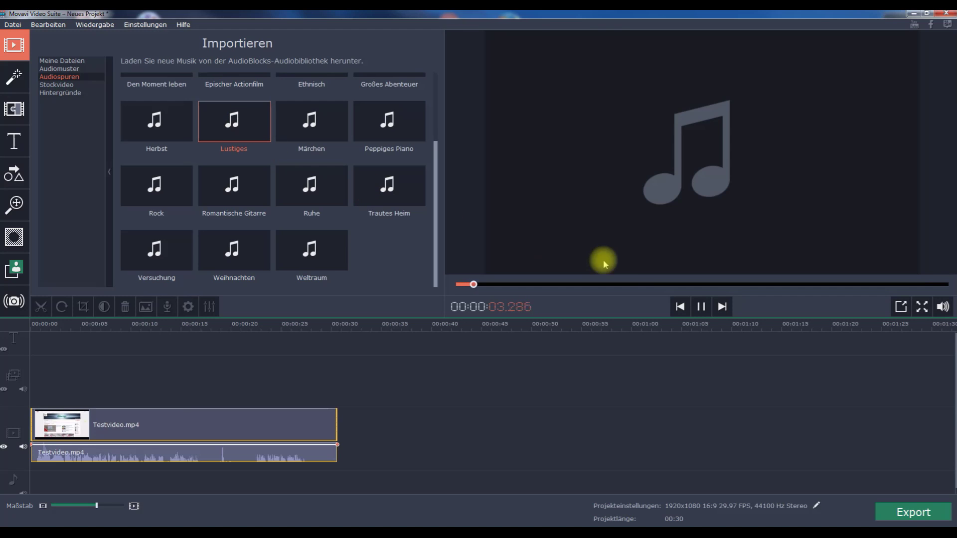
pyautogui.click(700, 307)
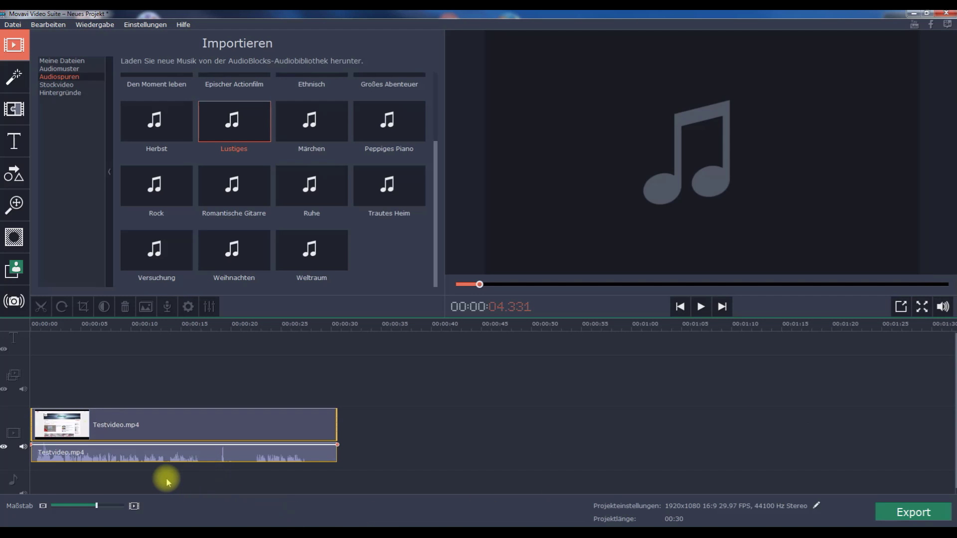
pyautogui.click(126, 453)
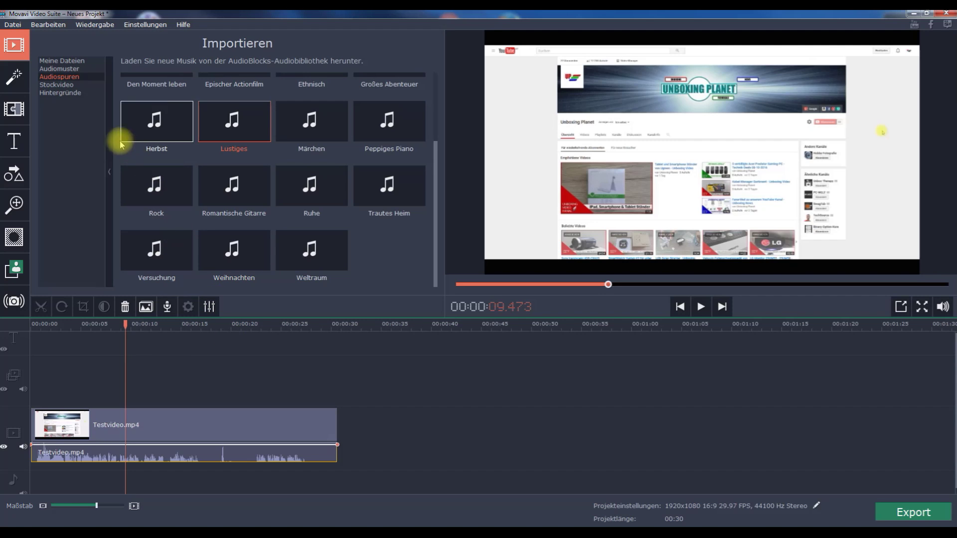
# Preview the Alter Film stock video and the Chalkboard background, and browse the remaining backgrounds
pyautogui.click(64, 88)
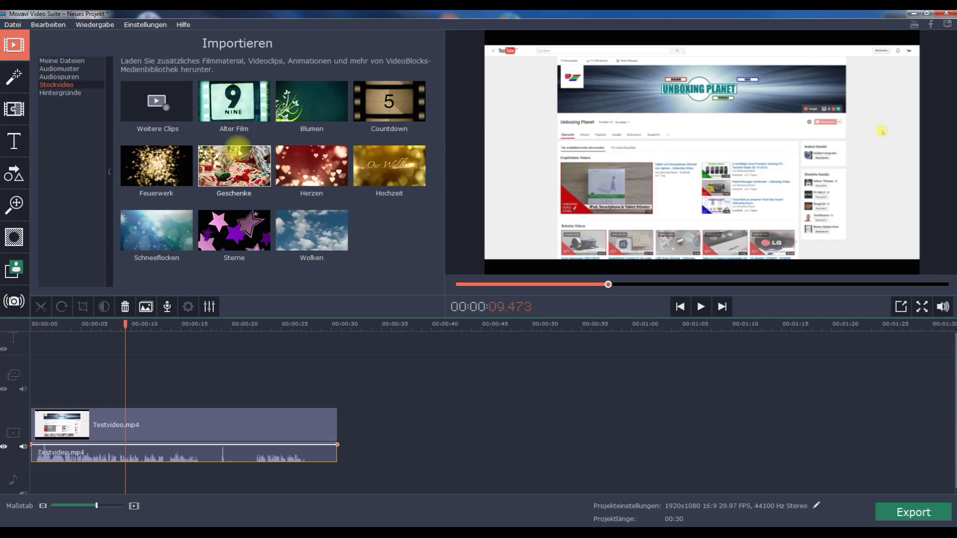
pyautogui.click(232, 110)
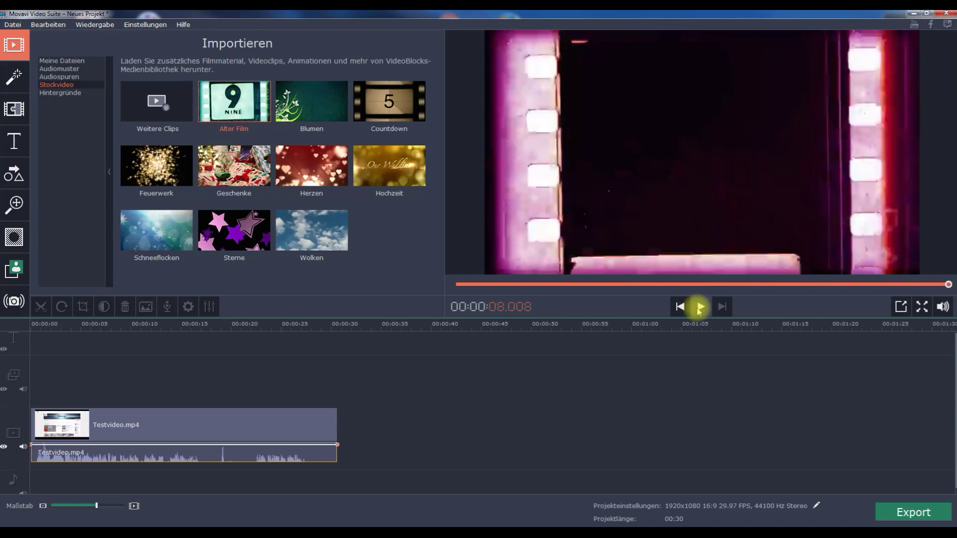
pyautogui.click(64, 93)
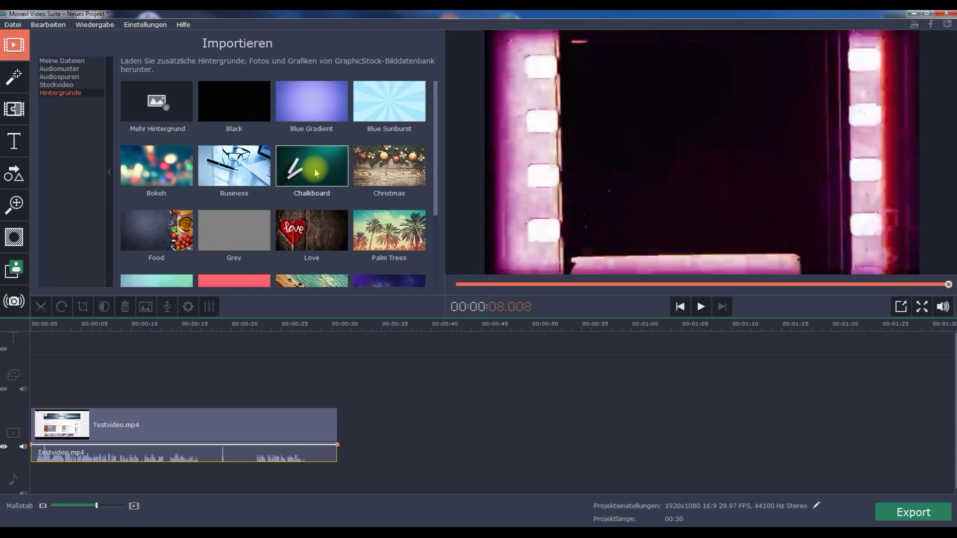
pyautogui.click(315, 173)
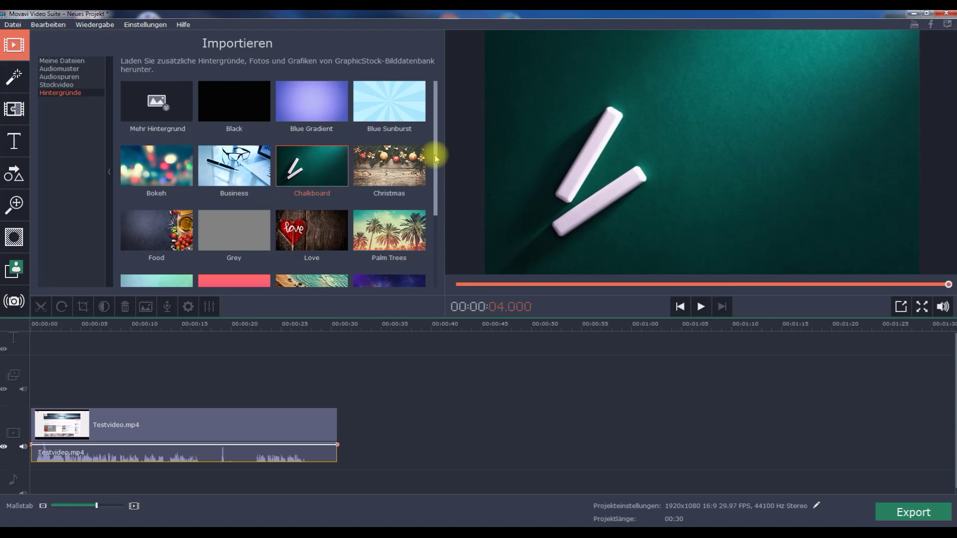
pyautogui.moveTo(434, 154); pyautogui.dragTo(439, 225)
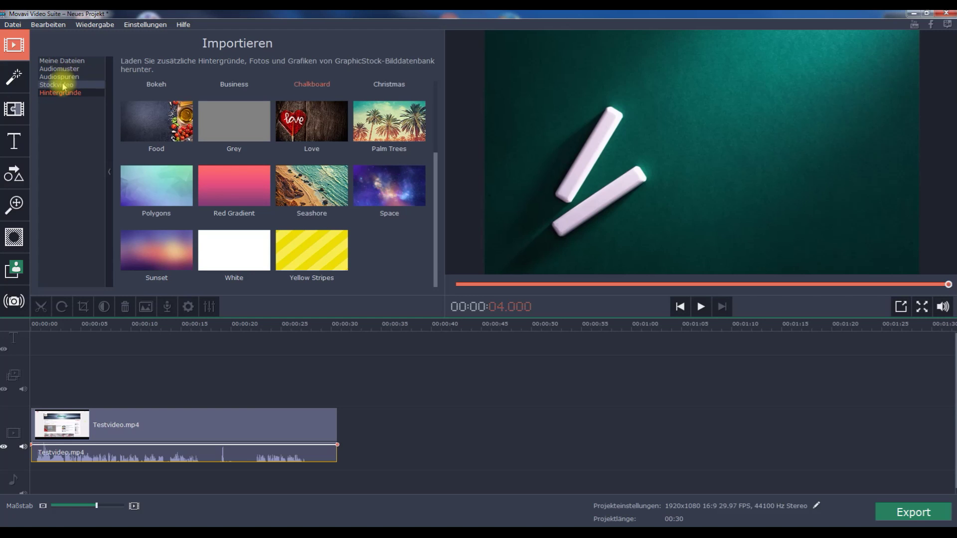
# Open the filter library and preview the Adams, Delacroix and Dürer filters
pyautogui.click(14, 75)
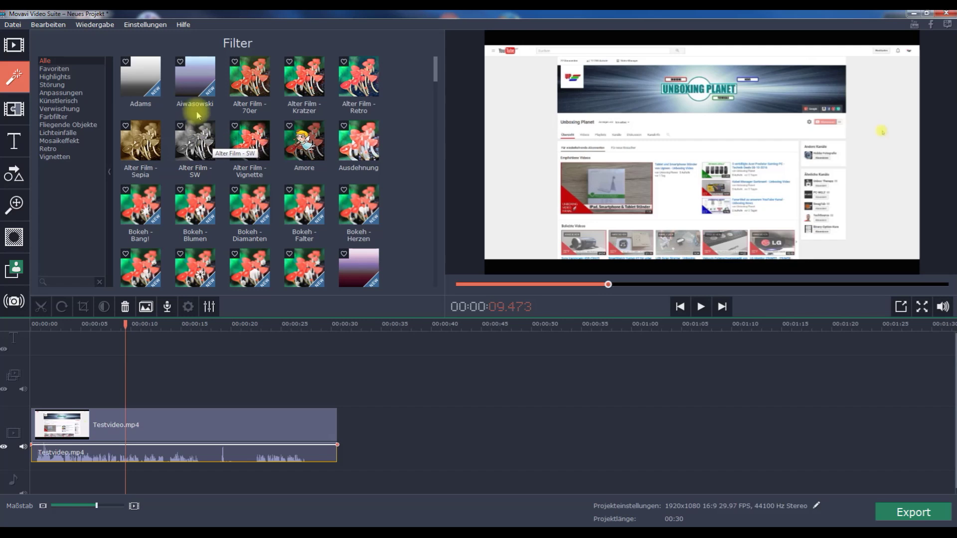
pyautogui.click(148, 81)
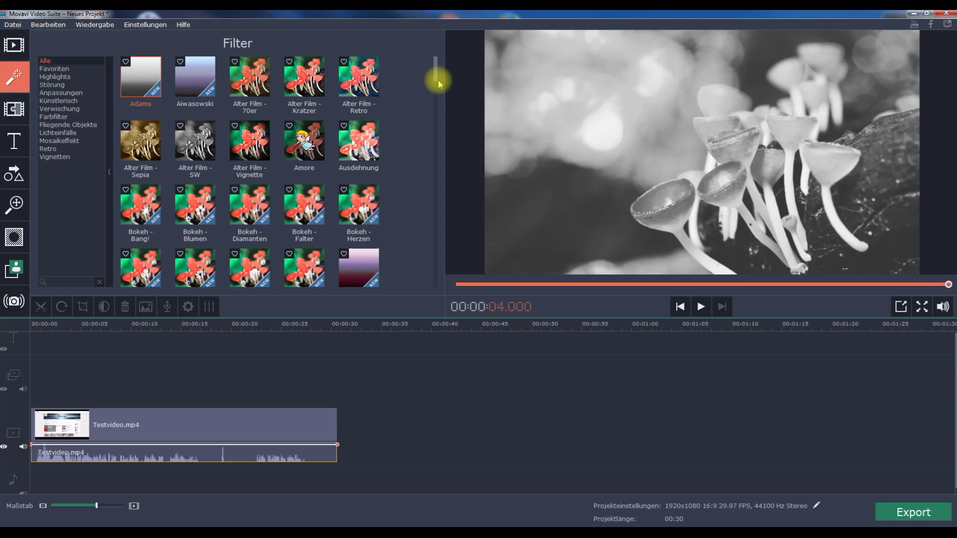
pyautogui.moveTo(437, 77); pyautogui.dragTo(433, 100)
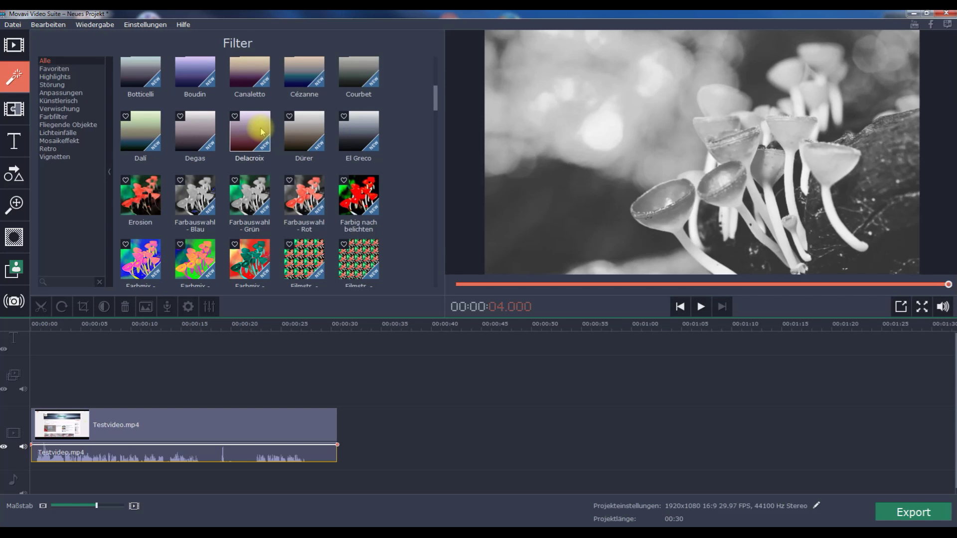
pyautogui.click(261, 131)
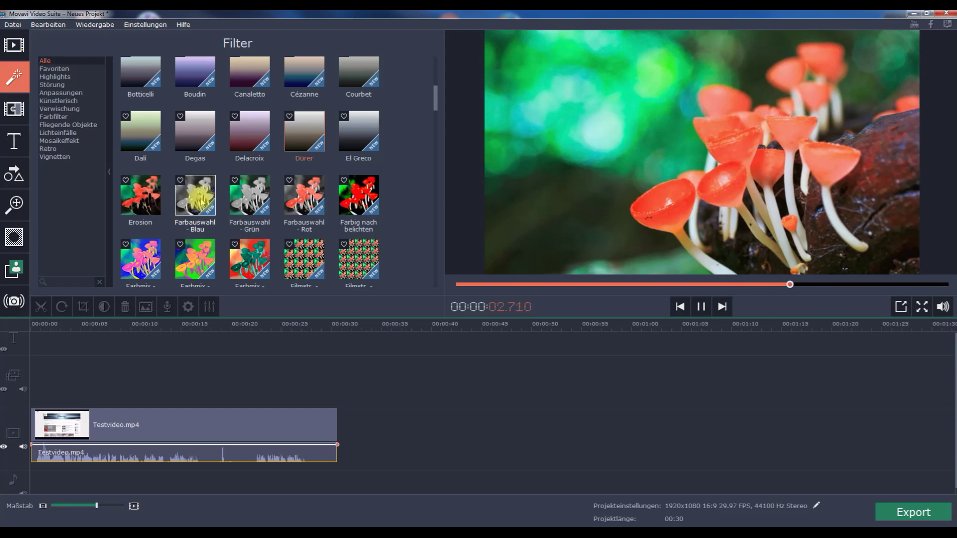
# Preview the lens flare filters Lichtreflexe 5, 4, 2 and 6
pyautogui.moveTo(433, 99); pyautogui.dragTo(426, 182)
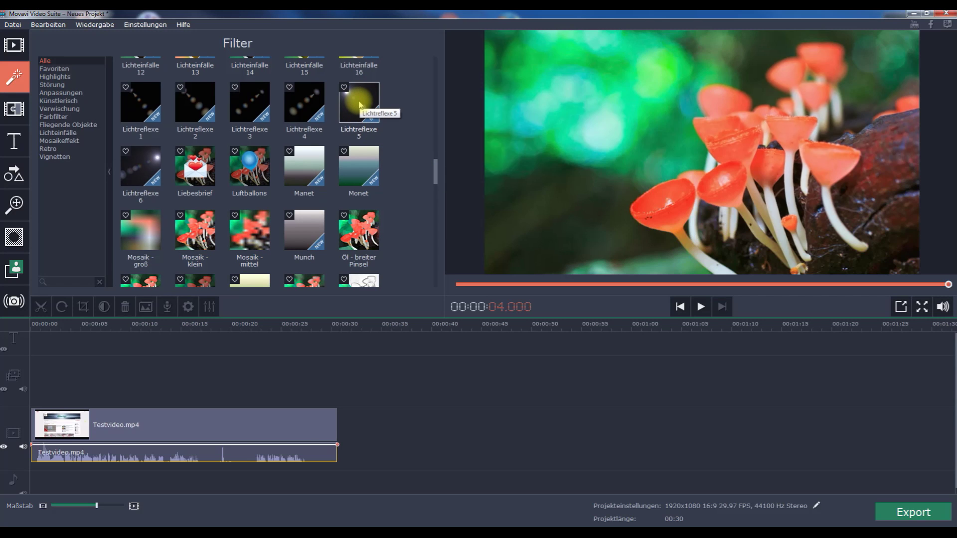
pyautogui.click(360, 105)
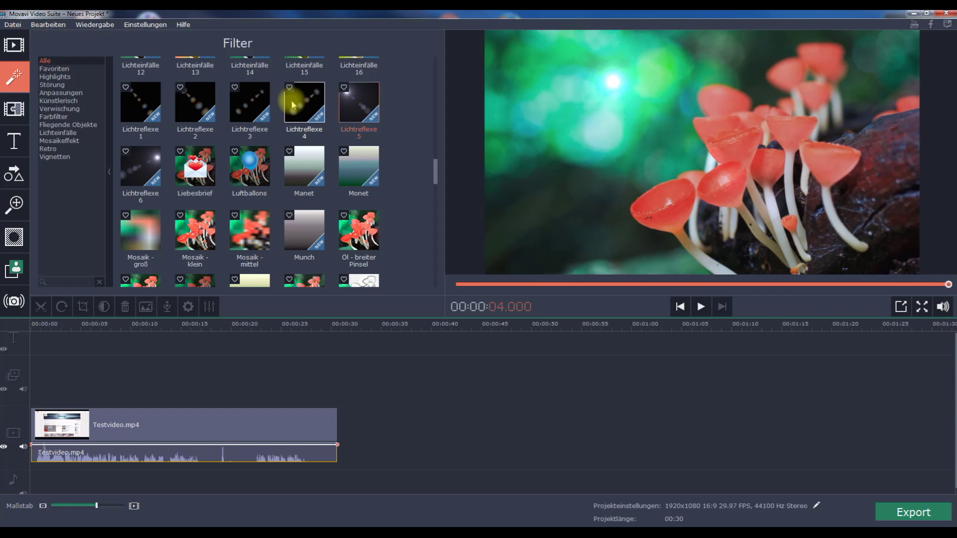
pyautogui.click(293, 104)
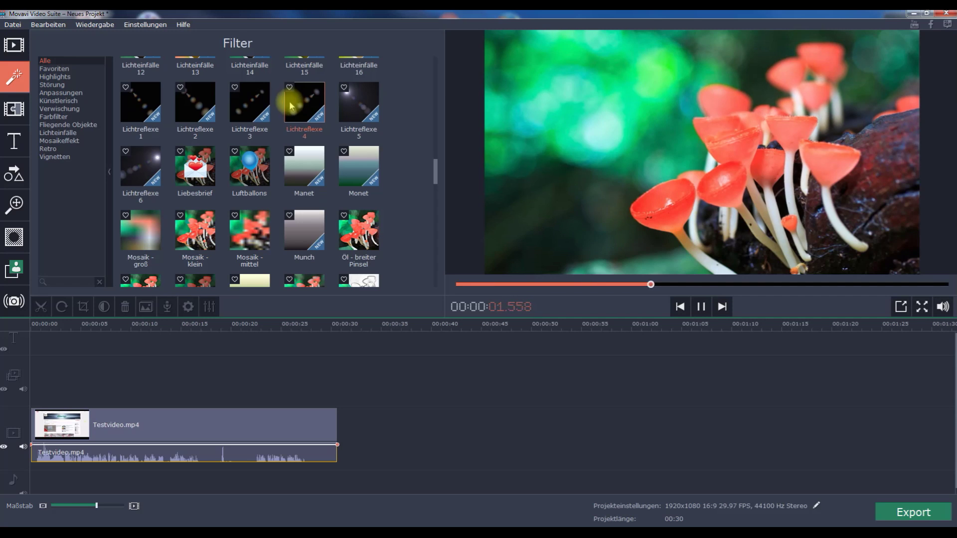
pyautogui.click(192, 106)
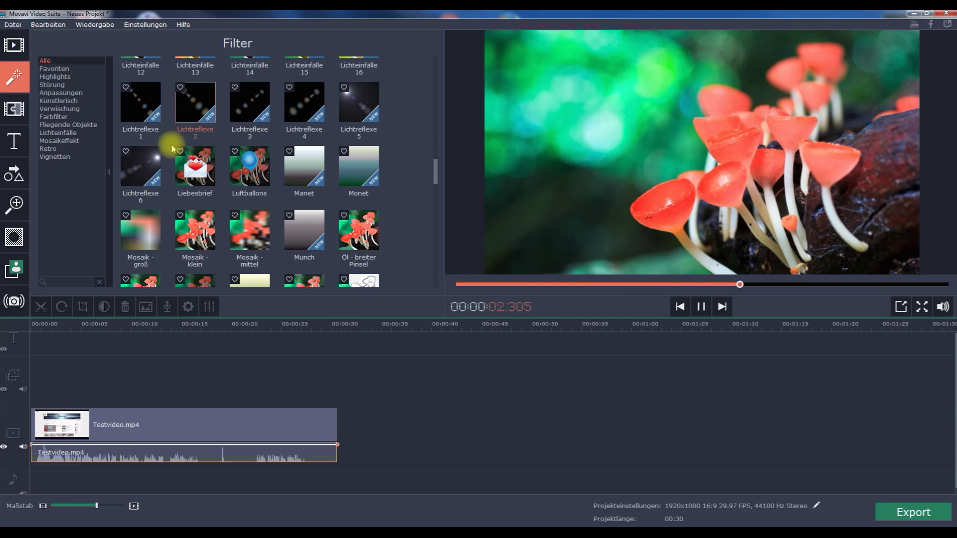
pyautogui.click(152, 165)
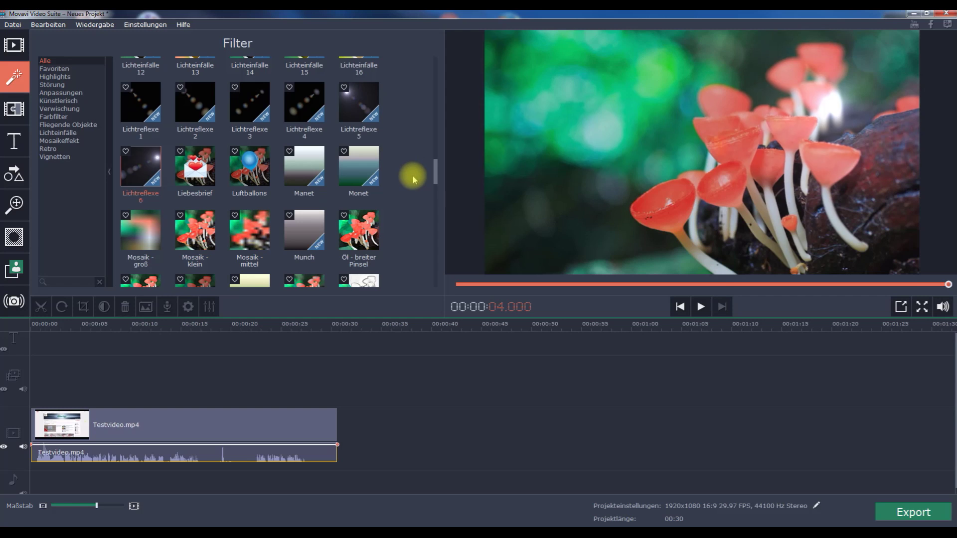
# Browse the remaining filters and preview Wirbel, and preview the Drehend - von außen transition from the transitions library (Übergänge)
pyautogui.moveTo(435, 167); pyautogui.dragTo(436, 195)
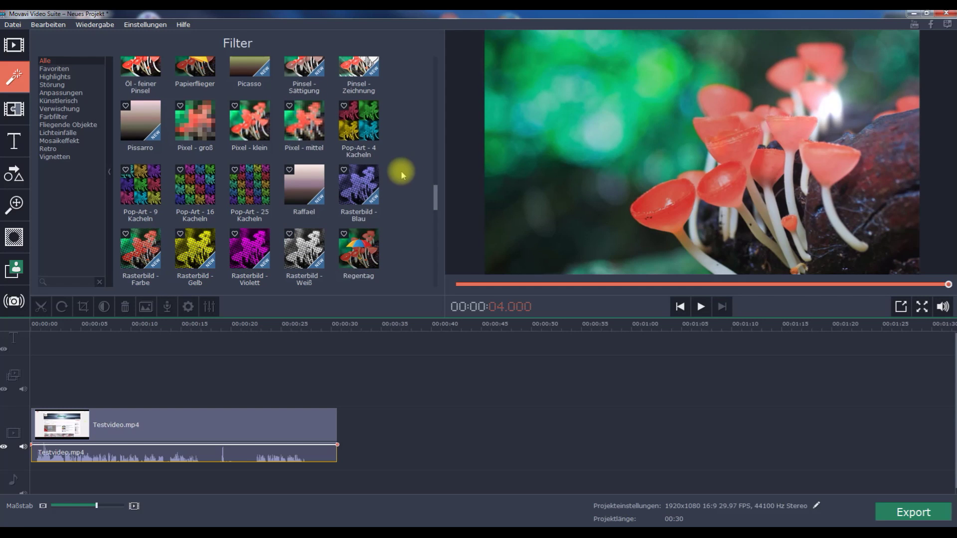
pyautogui.moveTo(434, 193); pyautogui.dragTo(434, 268)
pyautogui.click(304, 245)
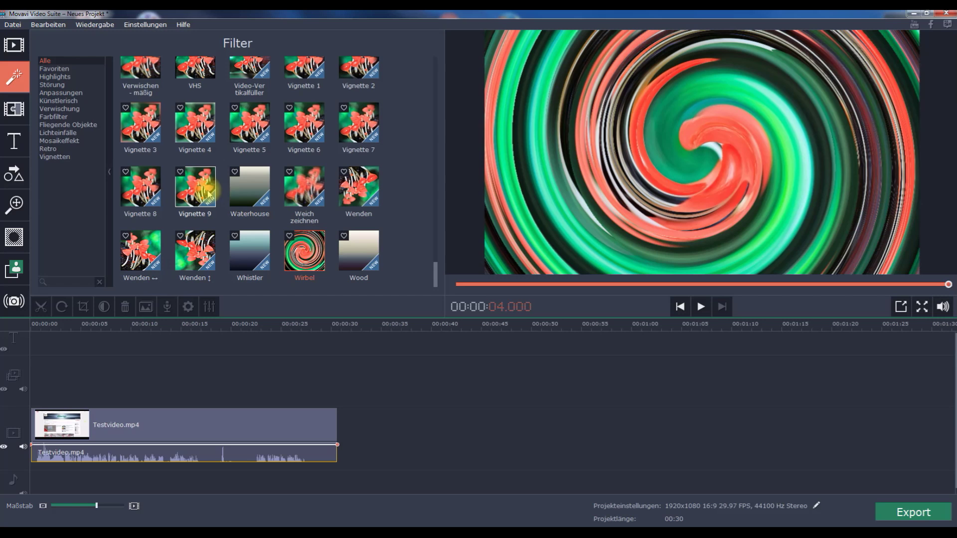
pyautogui.click(15, 111)
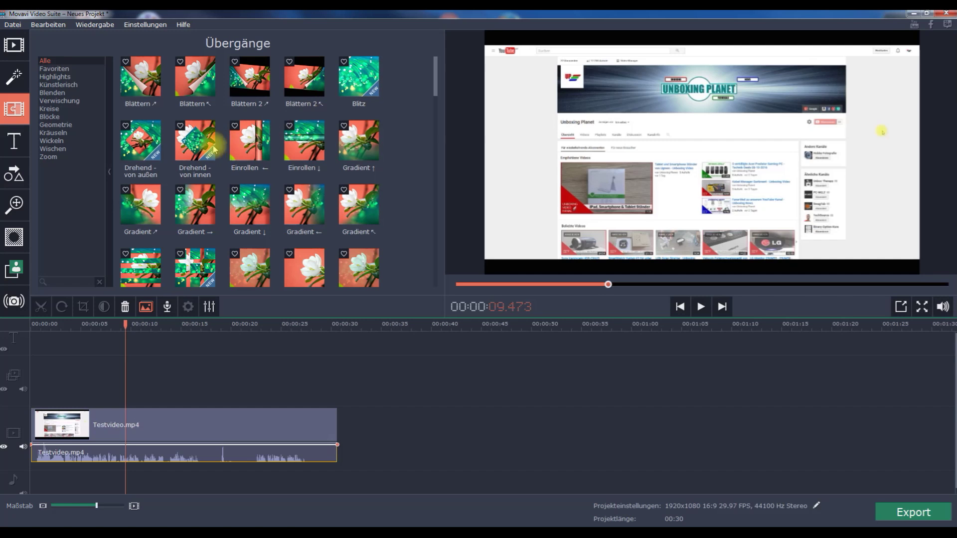
pyautogui.click(143, 141)
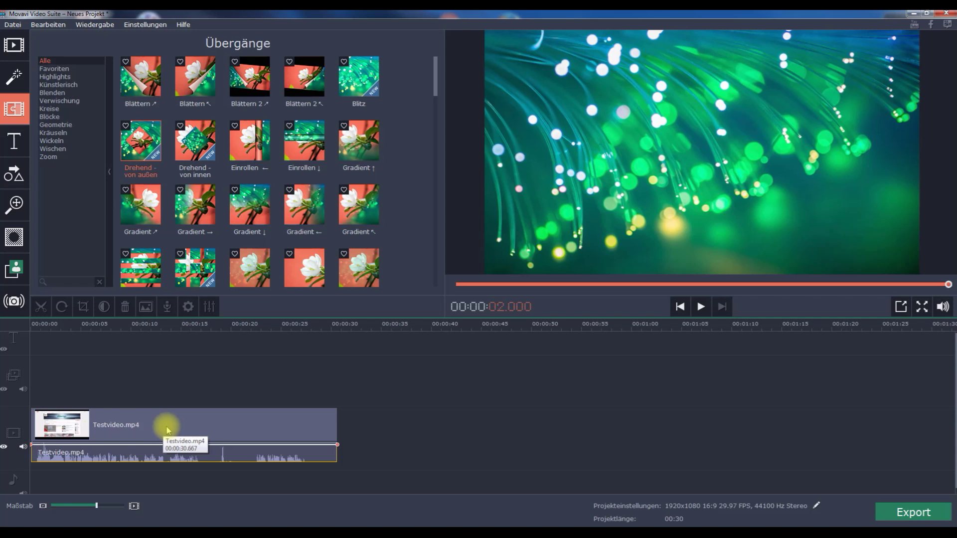
# Split the Testvideo.mp4 clip on the timeline at 00:00:10.900
pyautogui.click(182, 425)
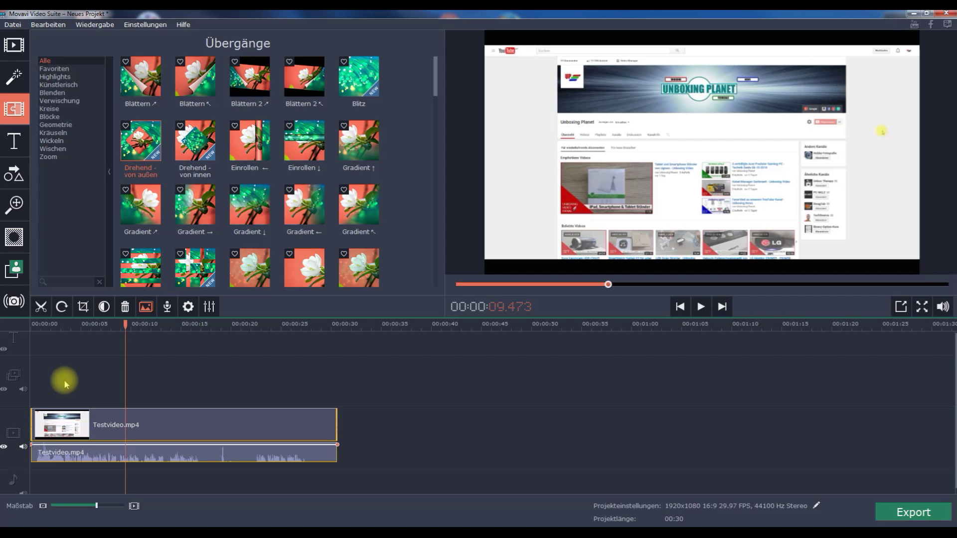
pyautogui.click(16, 435)
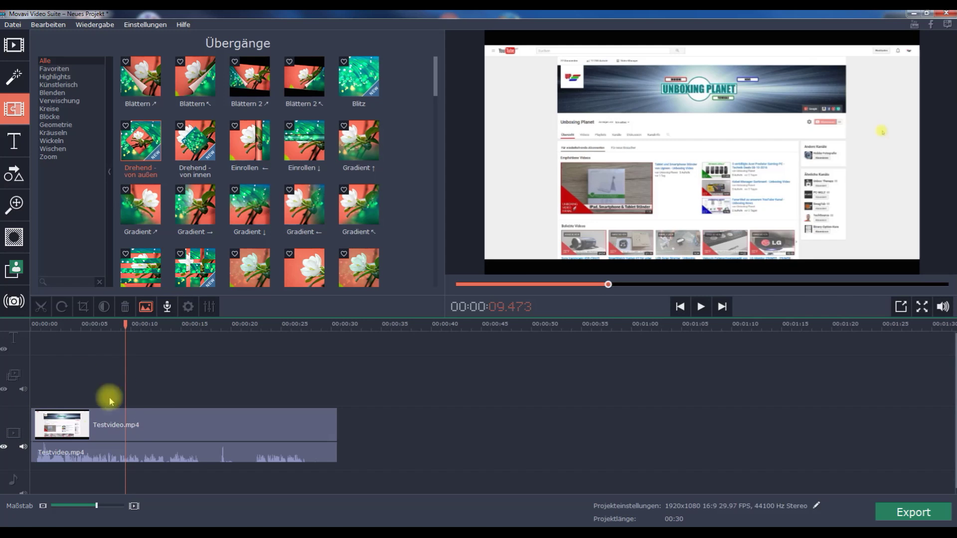
pyautogui.click(139, 425)
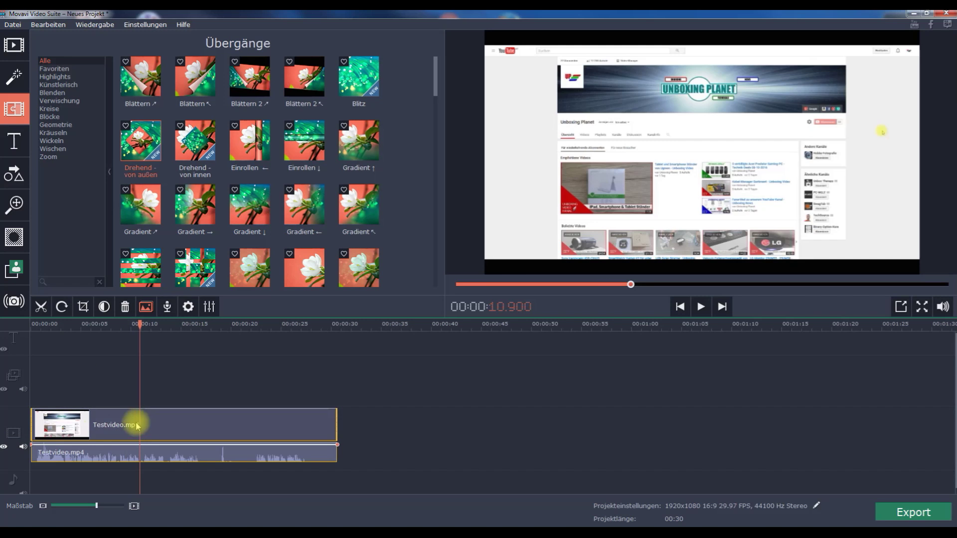
pyautogui.click(41, 307)
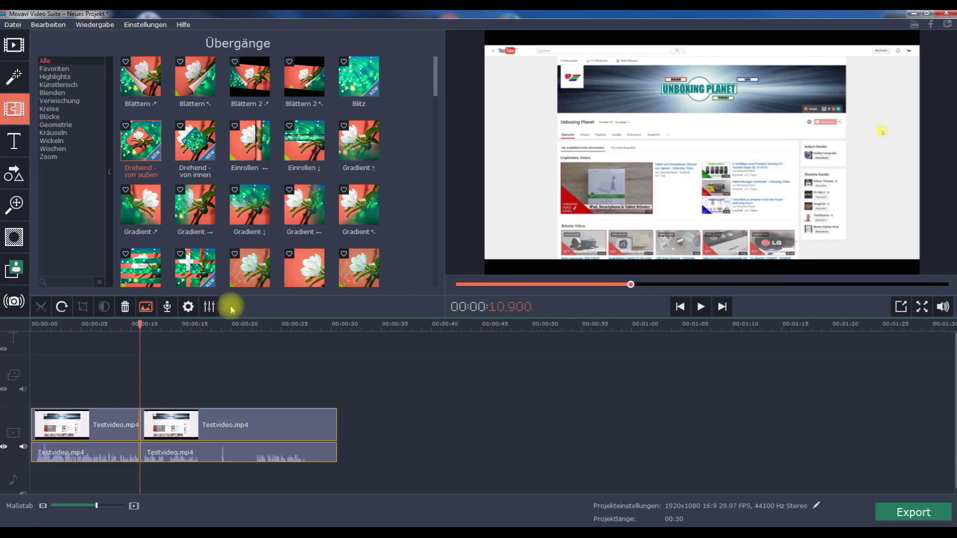
# Add the Korneffekt 2 transition between the two Testvideo.mp4 clips and play back the cut
pyautogui.moveTo(435, 89); pyautogui.dragTo(434, 117)
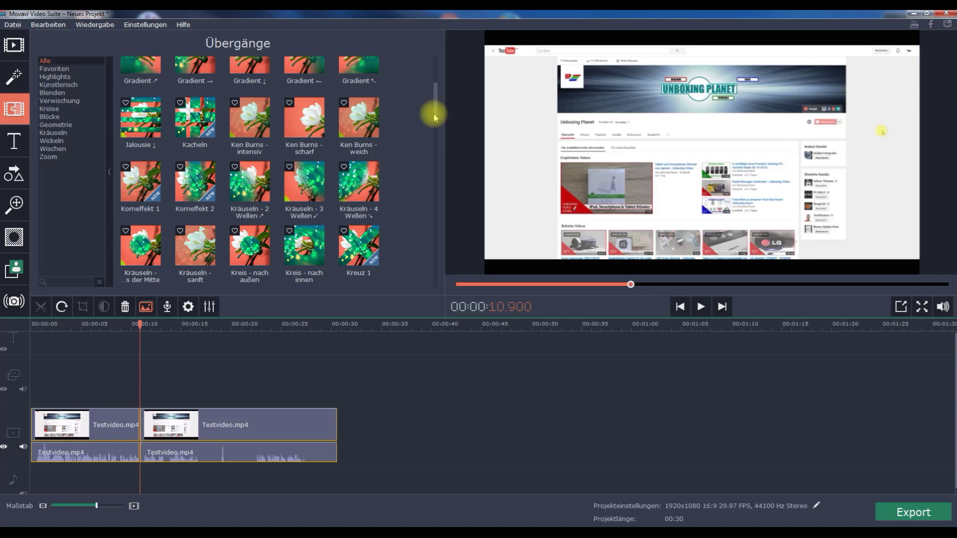
pyautogui.moveTo(196, 183); pyautogui.dragTo(118, 419)
pyautogui.moveTo(143, 327); pyautogui.dragTo(82, 342)
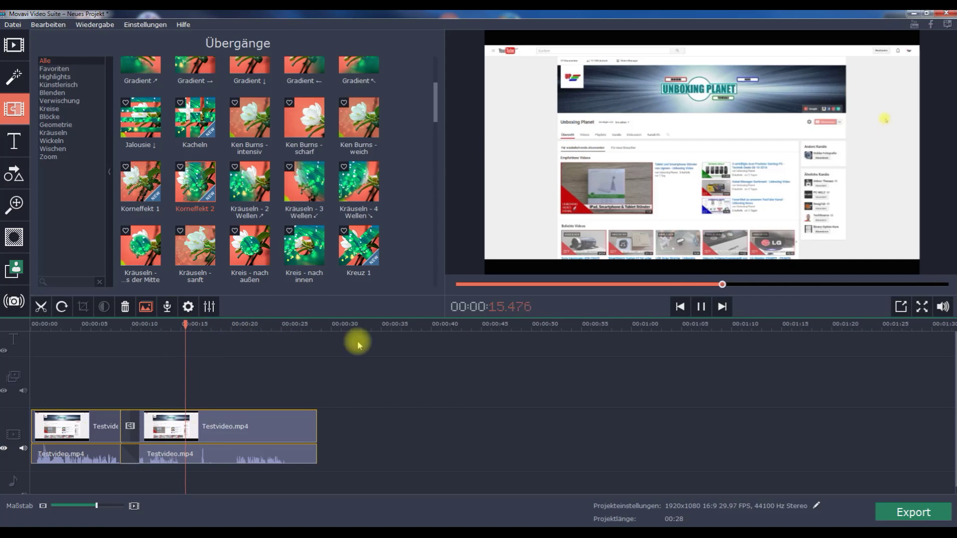
# Split the second Testvideo.mp4 clip at 00:00:16.692 and add the Kreuz 1 transition at the new cut
pyautogui.click(701, 306)
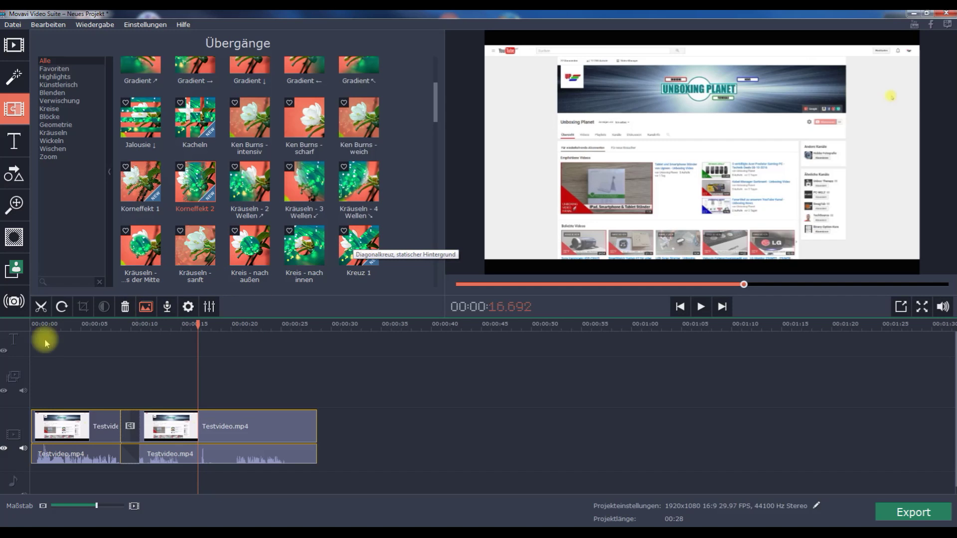
pyautogui.click(40, 306)
pyautogui.moveTo(358, 246); pyautogui.dragTo(185, 408)
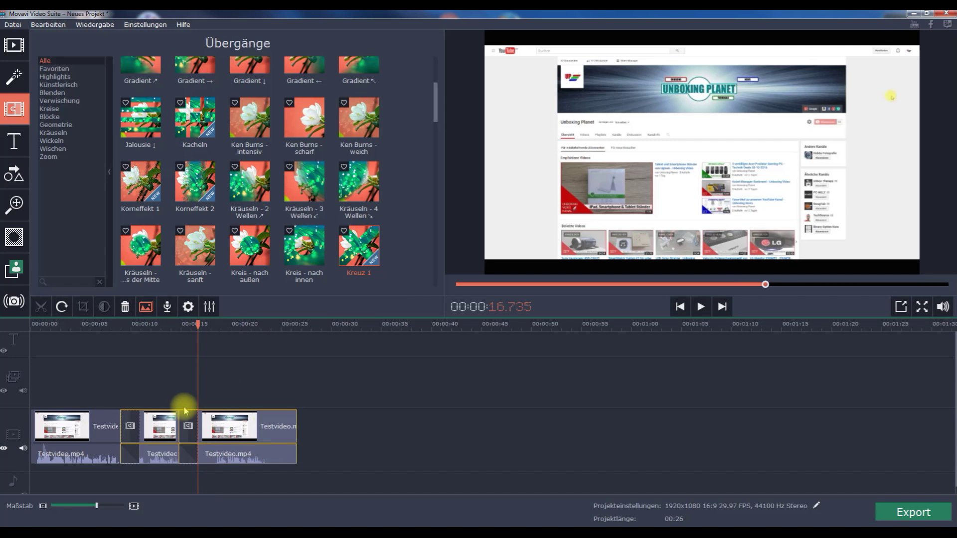
# Play back the Kreuz 1 transition on the timeline, and preview the Würfel transition from the library
pyautogui.click(199, 324)
pyautogui.moveTo(199, 324); pyautogui.dragTo(156, 342)
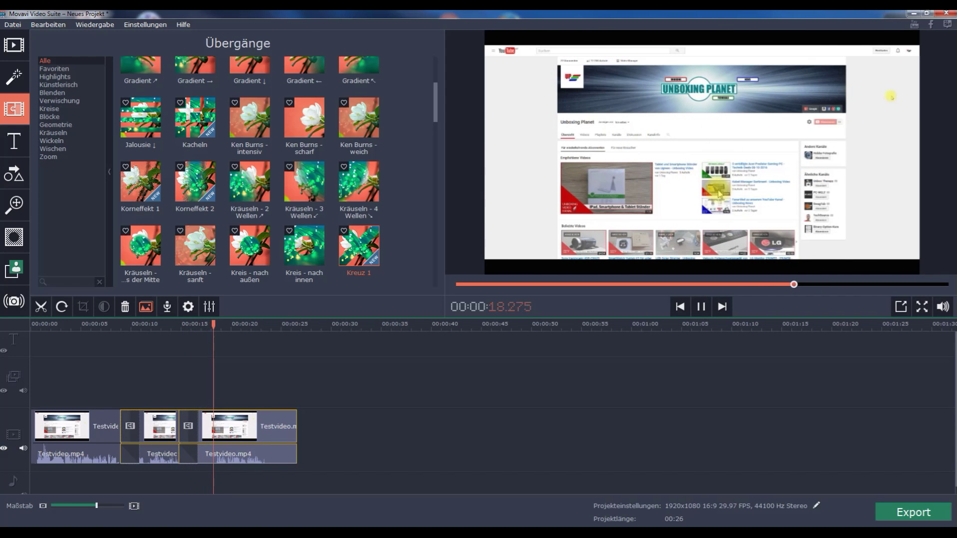
pyautogui.click(699, 306)
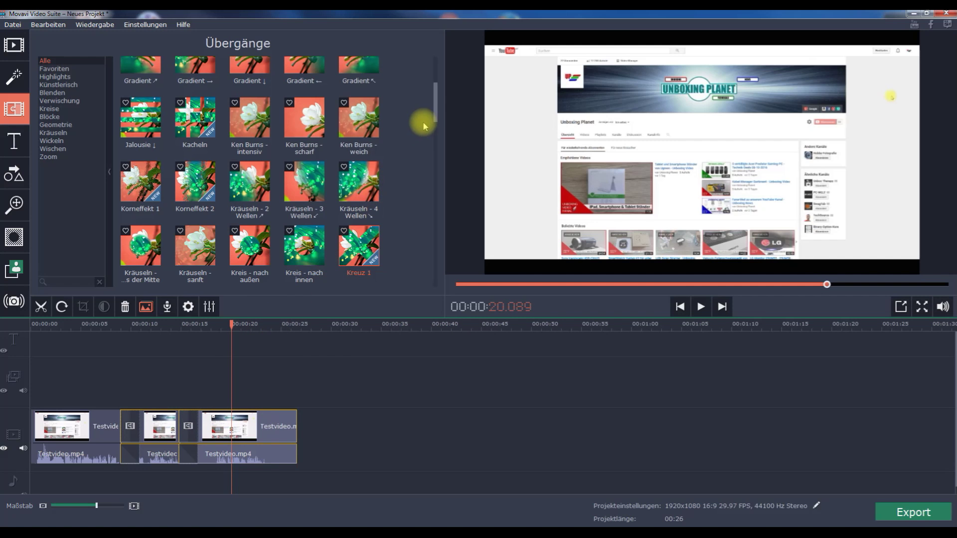
pyautogui.moveTo(434, 100); pyautogui.dragTo(435, 271)
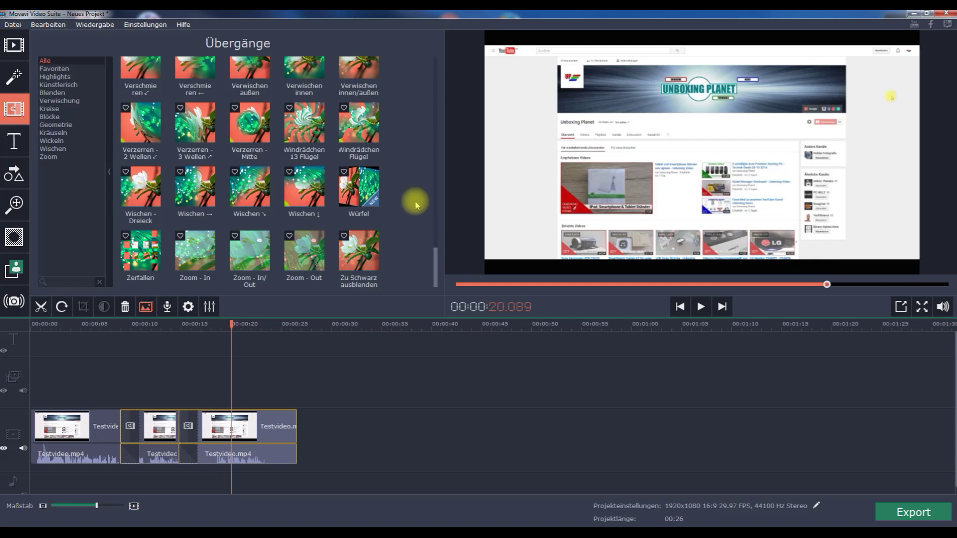
pyautogui.click(360, 189)
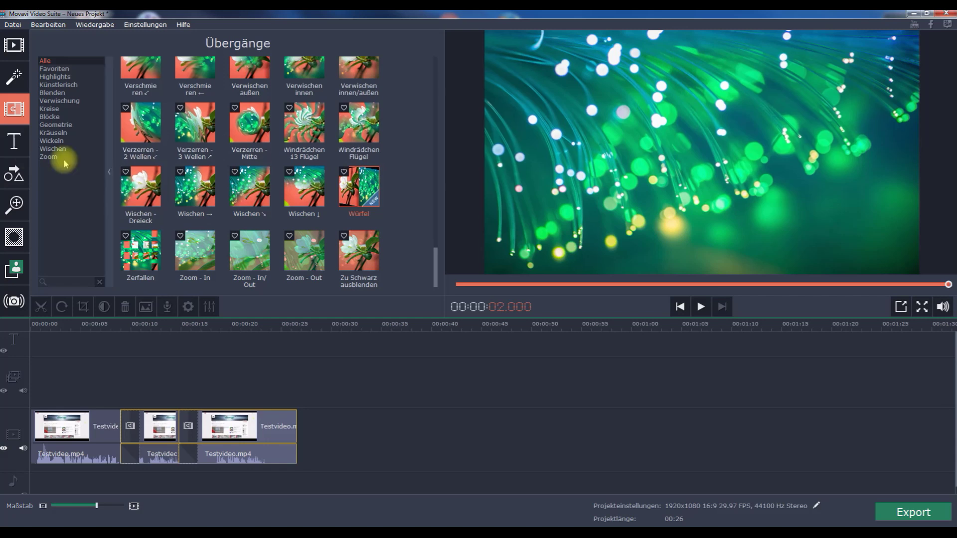
# Open the title library (Titel) and preview the Einflug, Einfacher Kontrast and Einfacher Kreis titles
pyautogui.click(11, 141)
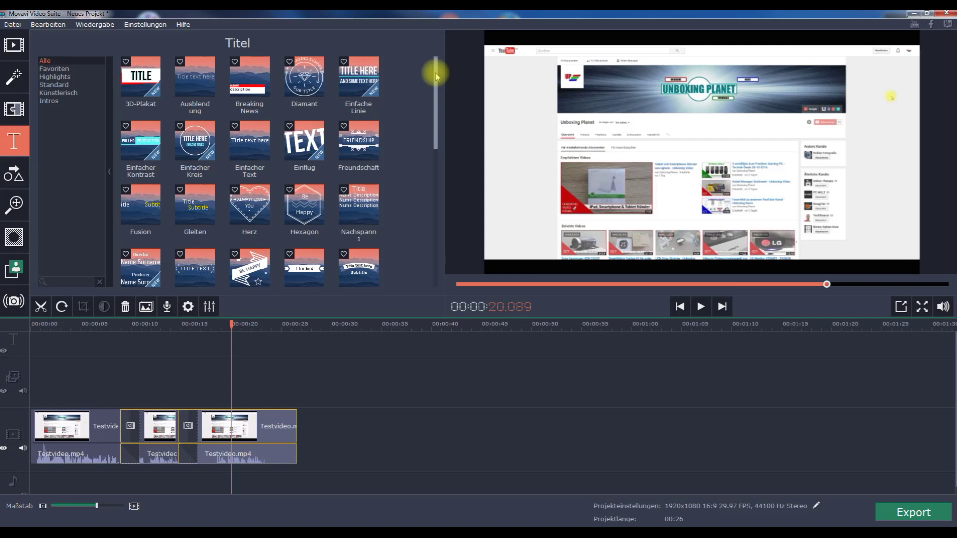
pyautogui.click(305, 145)
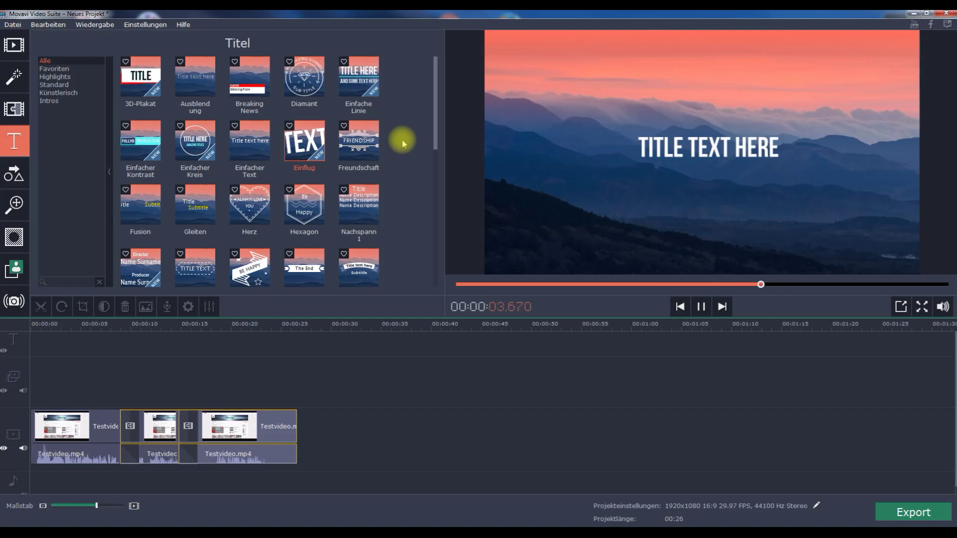
pyautogui.click(147, 143)
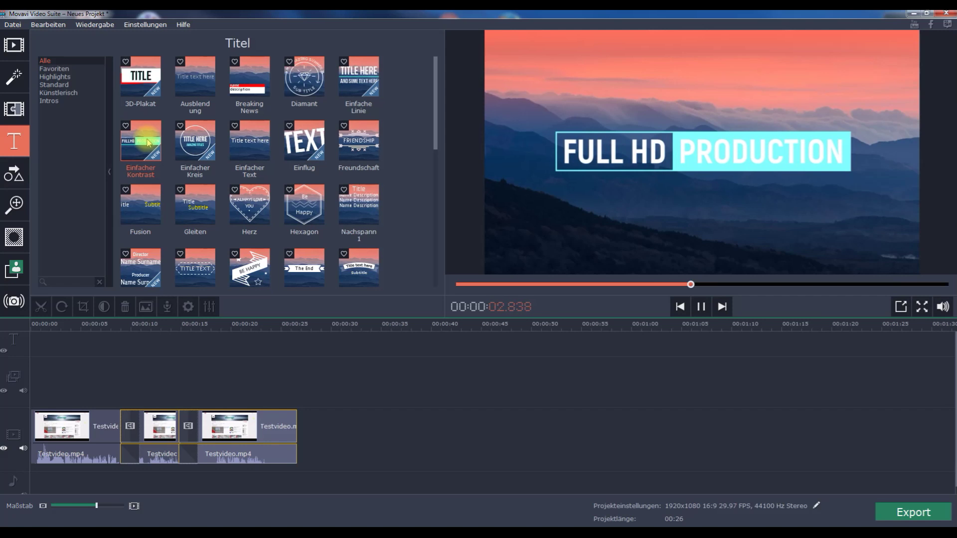
pyautogui.click(199, 148)
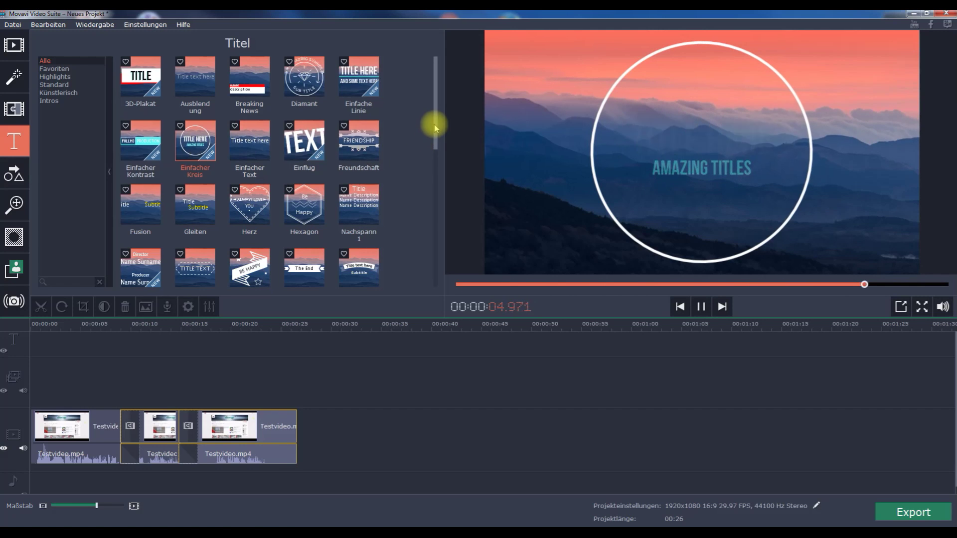
# Browse the remaining titles and preview Schräge Linie, Studio and Videoreihen
pyautogui.moveTo(437, 131); pyautogui.dragTo(427, 196)
pyautogui.click(143, 155)
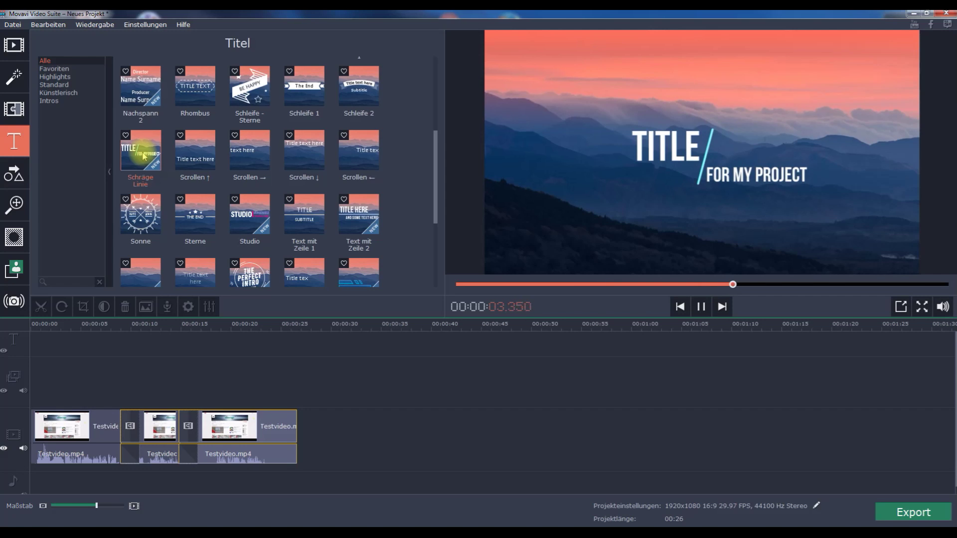
pyautogui.click(247, 217)
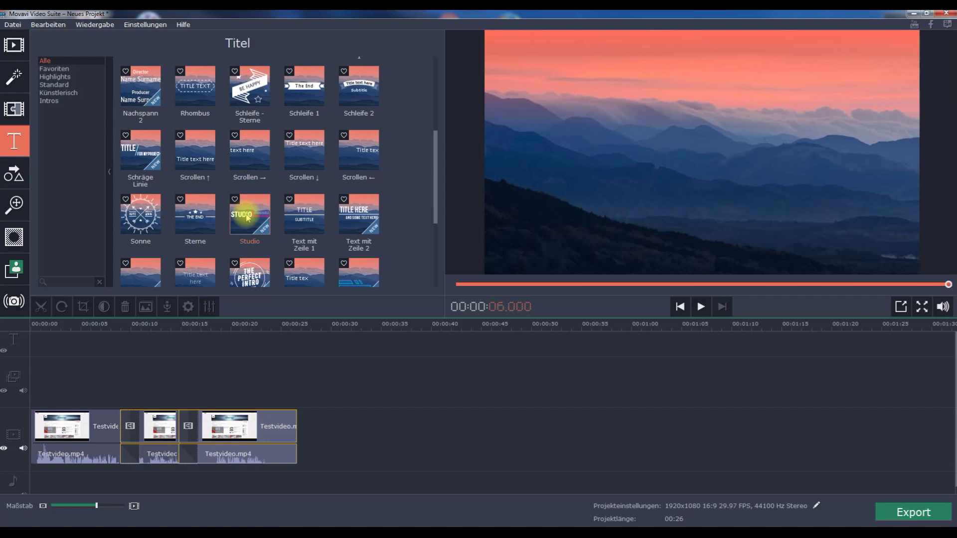
pyautogui.moveTo(436, 155); pyautogui.dragTo(431, 230)
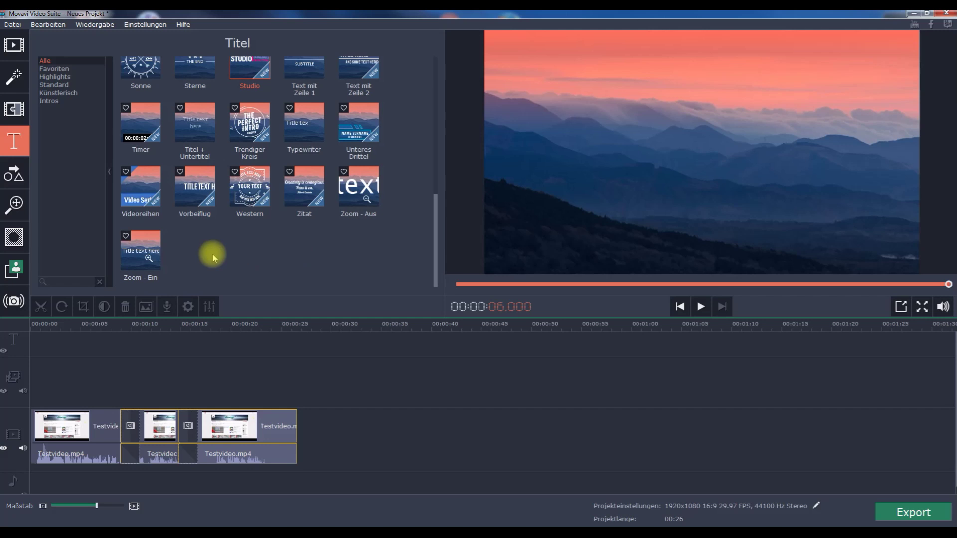
pyautogui.click(140, 185)
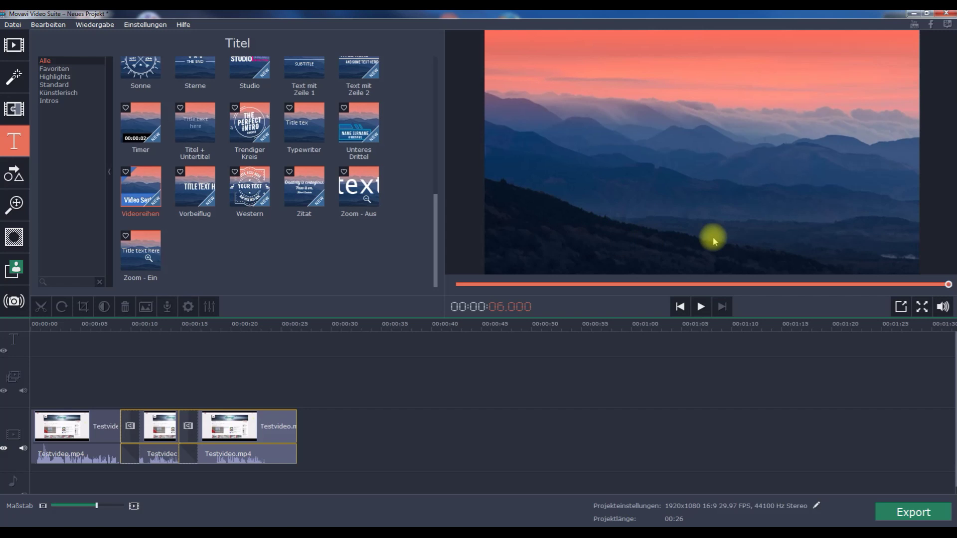
pyautogui.click(131, 188)
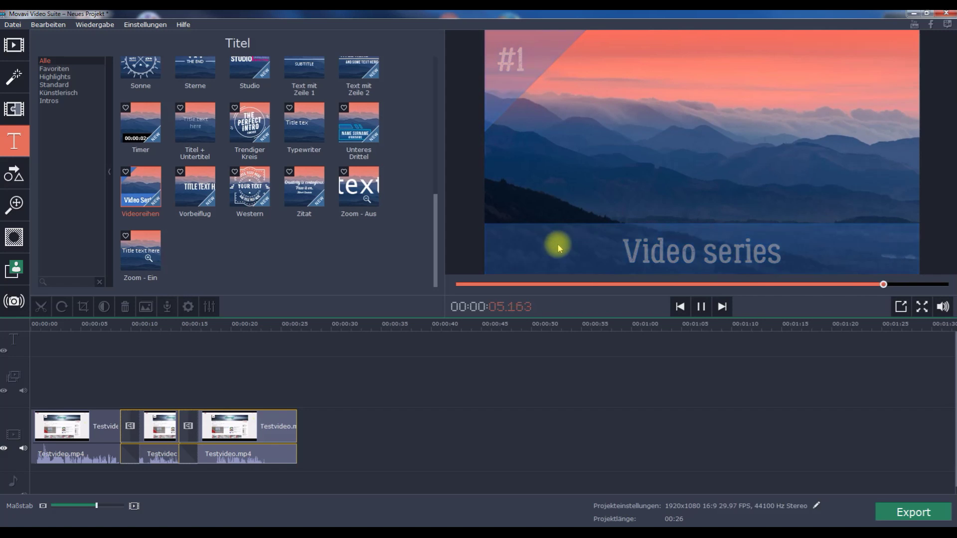
# Open the callout library (Beschriftungen), split the first Testvideo.mp4 clip at 00:00:05.400 and add the Animiertes Oval callout at the cut
pyautogui.click(14, 174)
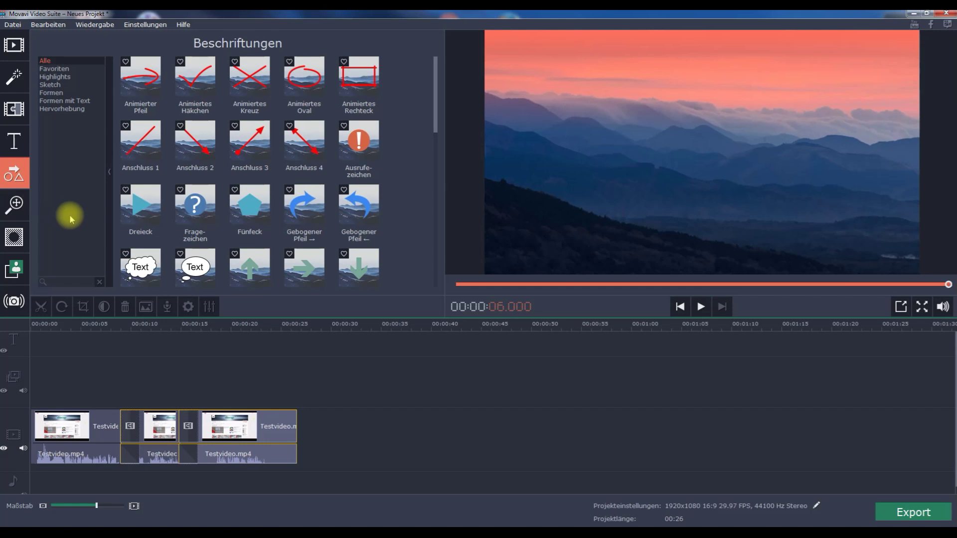
pyautogui.click(69, 428)
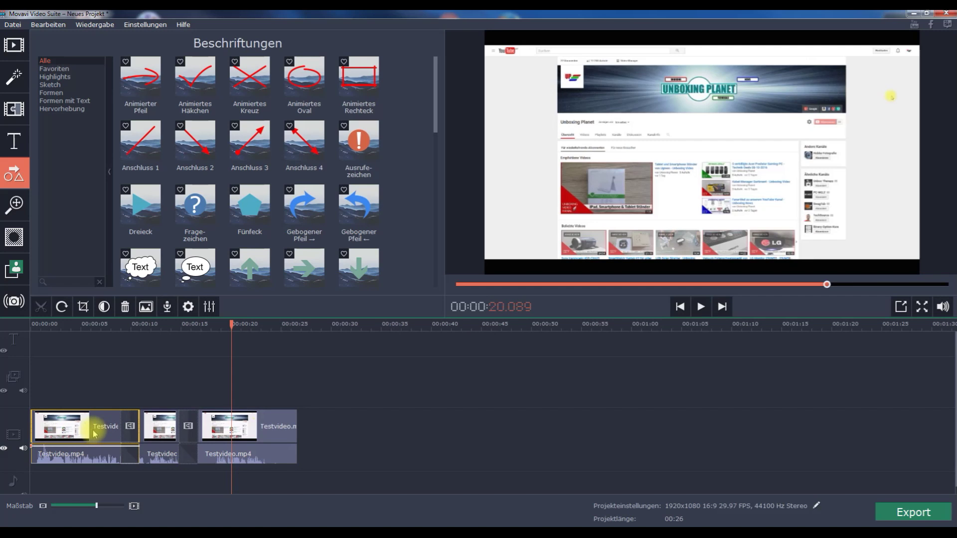
pyautogui.click(85, 431)
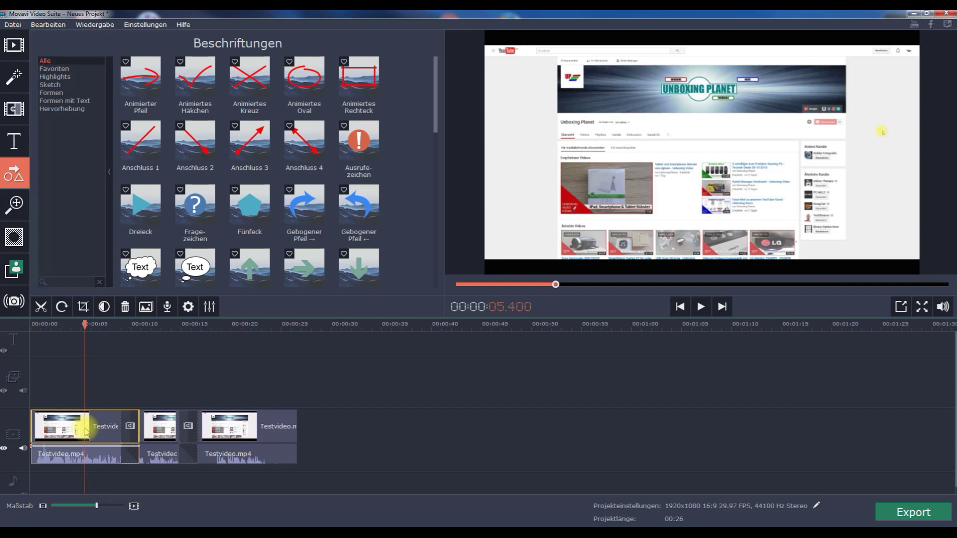
pyautogui.click(42, 308)
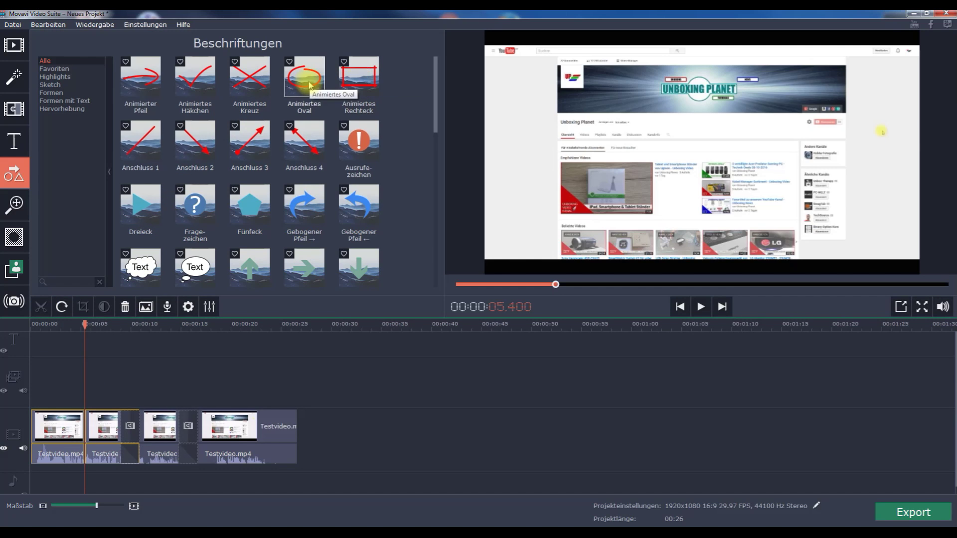
pyautogui.moveTo(305, 80); pyautogui.dragTo(81, 333)
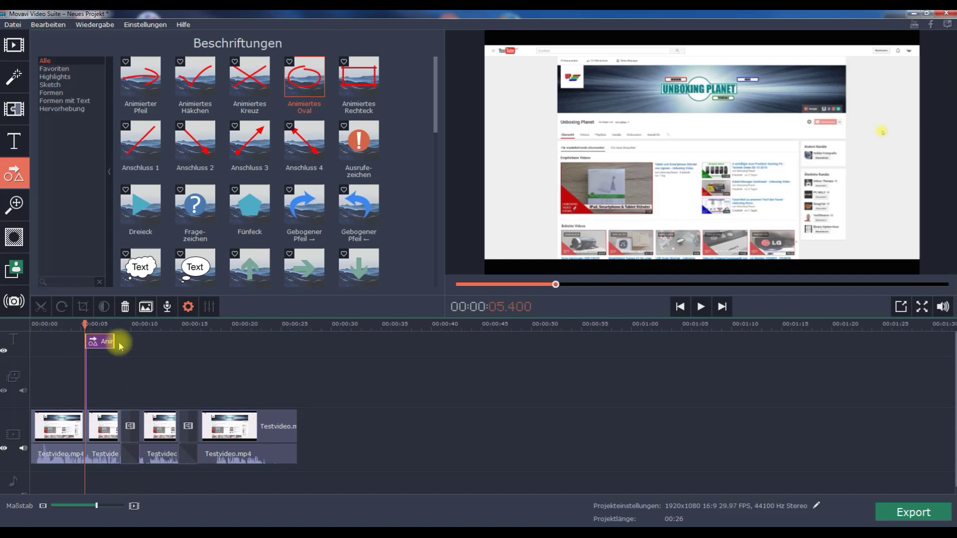
# Move and shrink the oval callout to encircle the UNBOXING PLANET banner logo, and apply it with a duration of 0:00:05.000
pyautogui.click(189, 308)
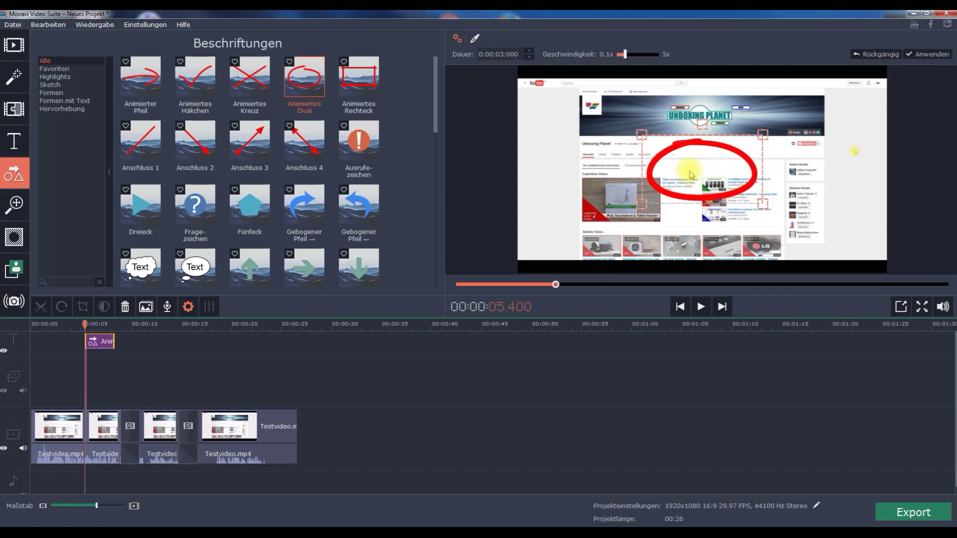
pyautogui.moveTo(691, 175); pyautogui.dragTo(692, 119)
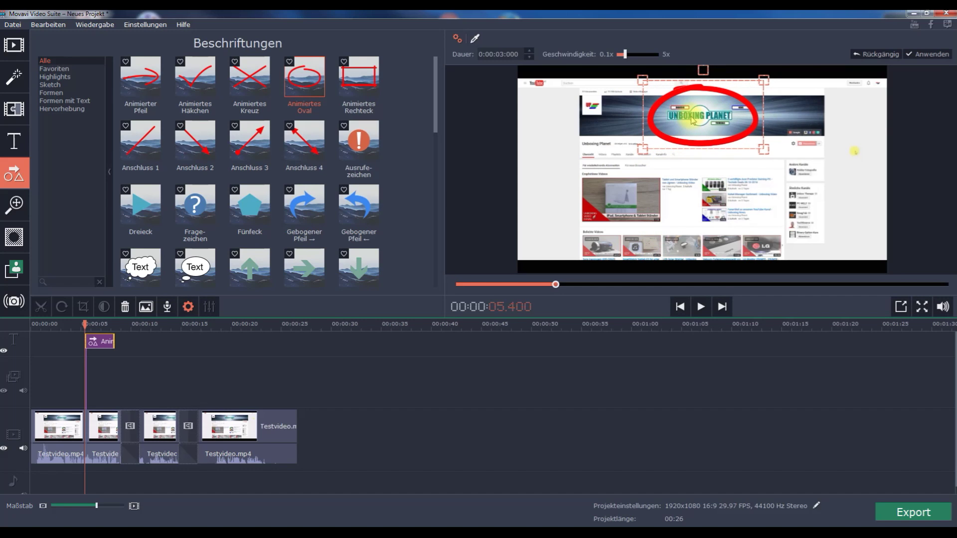
pyautogui.moveTo(766, 82); pyautogui.dragTo(752, 91)
pyautogui.moveTo(641, 151); pyautogui.dragTo(693, 123)
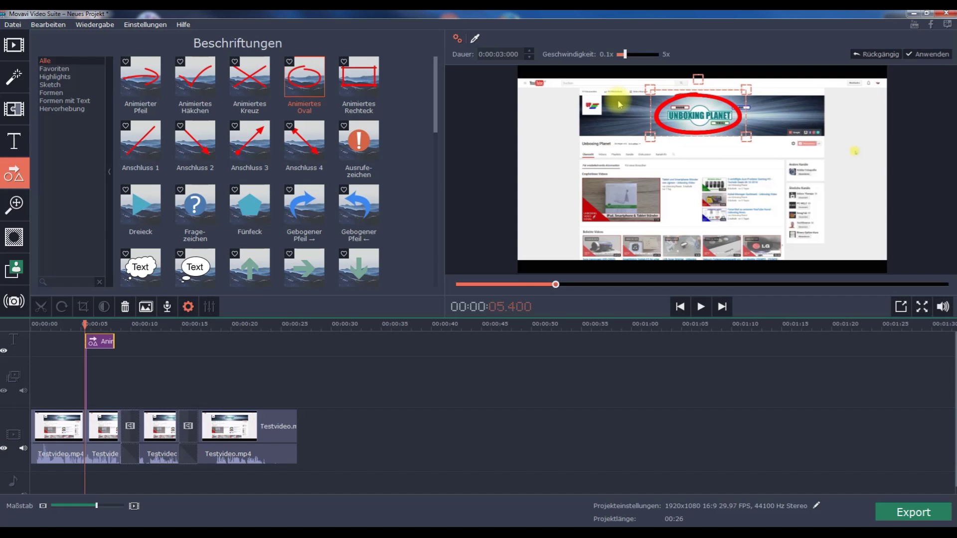
pyautogui.click(529, 52)
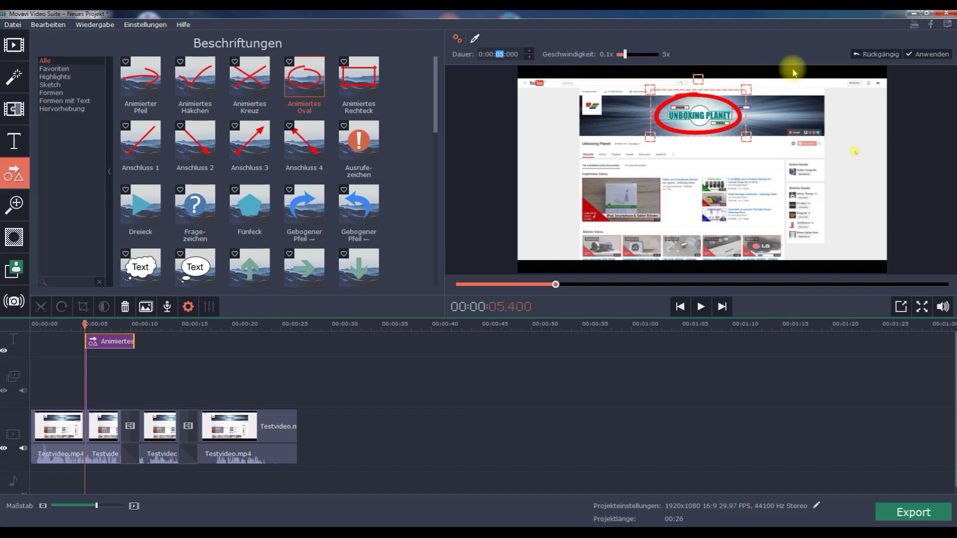
pyautogui.click(930, 54)
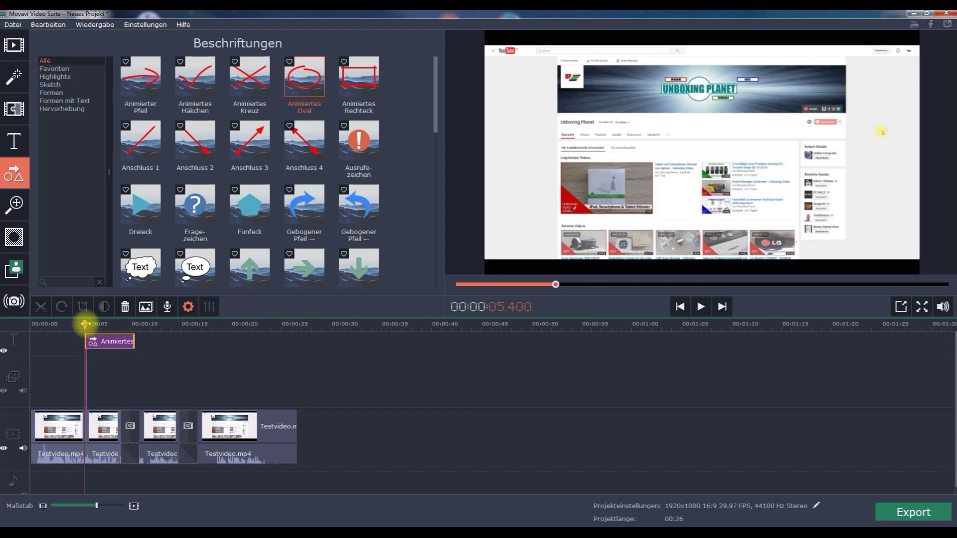
# Play back the oval callout on the timeline, and browse the remaining callouts in the library
pyautogui.moveTo(86, 324); pyautogui.dragTo(56, 324)
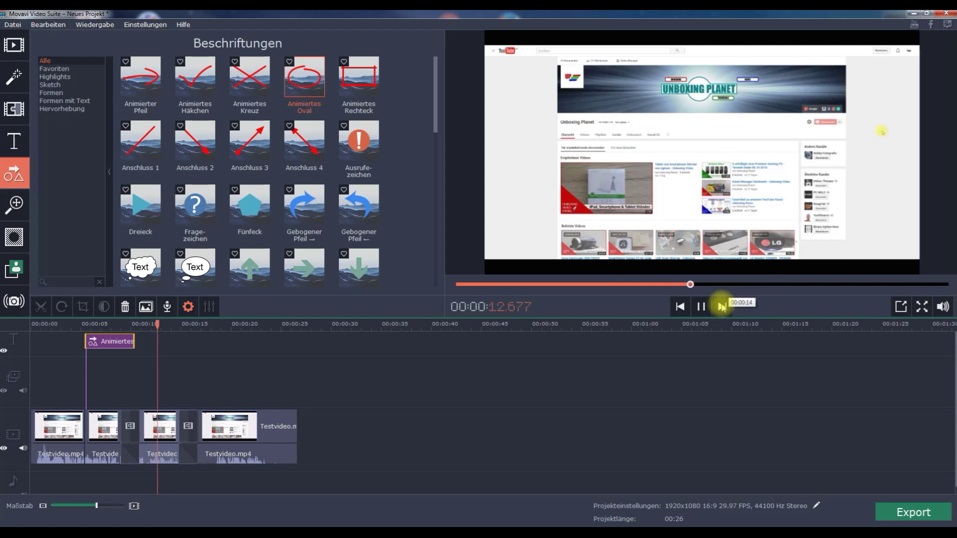
pyautogui.click(699, 306)
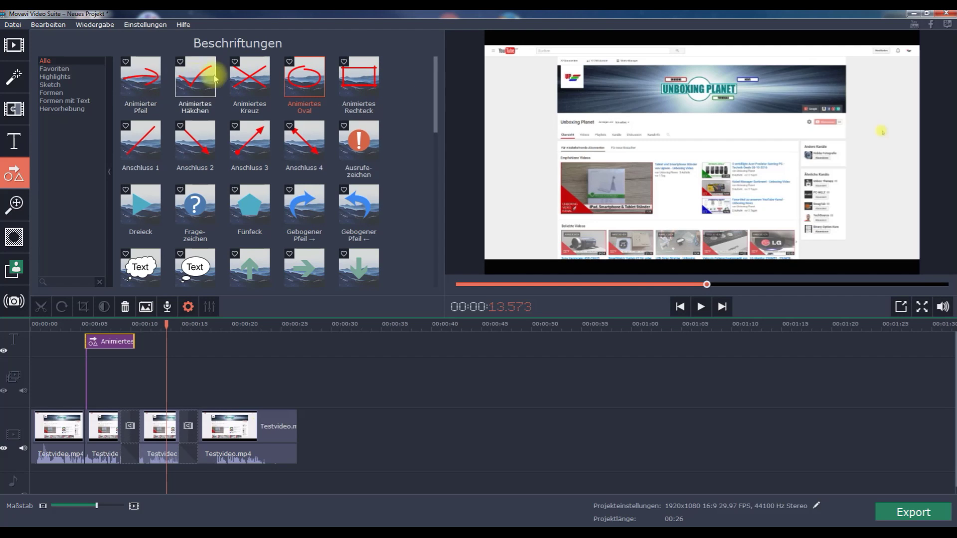
pyautogui.moveTo(437, 77); pyautogui.dragTo(435, 128)
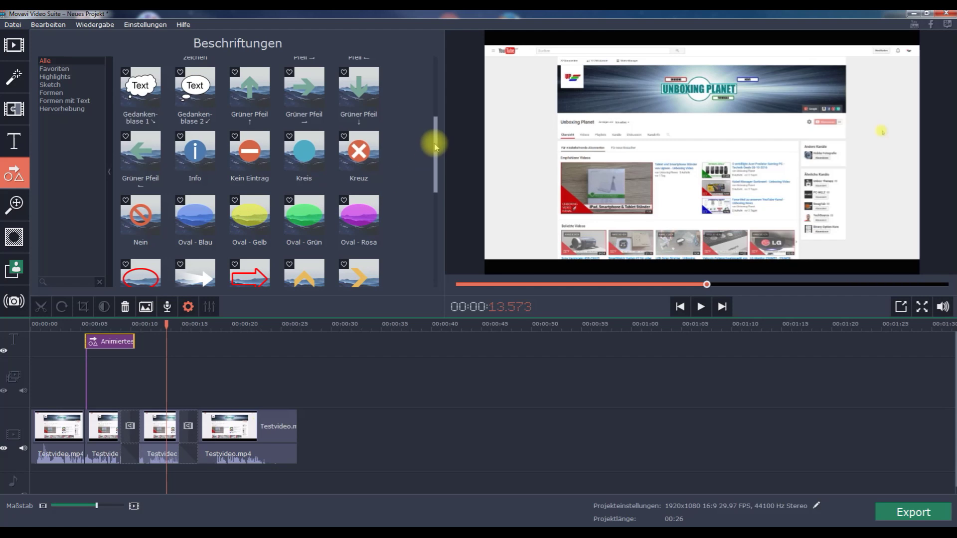
pyautogui.moveTo(437, 144); pyautogui.dragTo(435, 196)
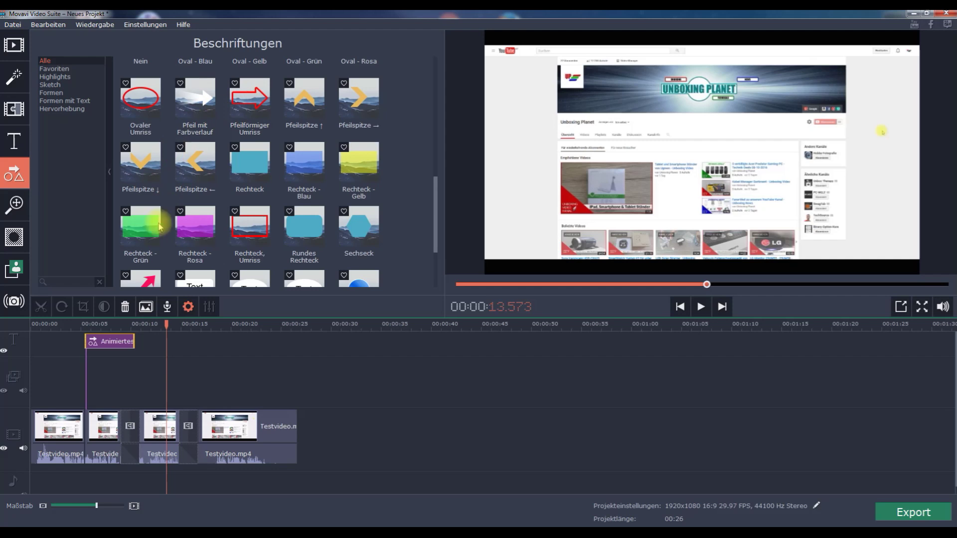
pyautogui.scroll(-1, 429, 216)
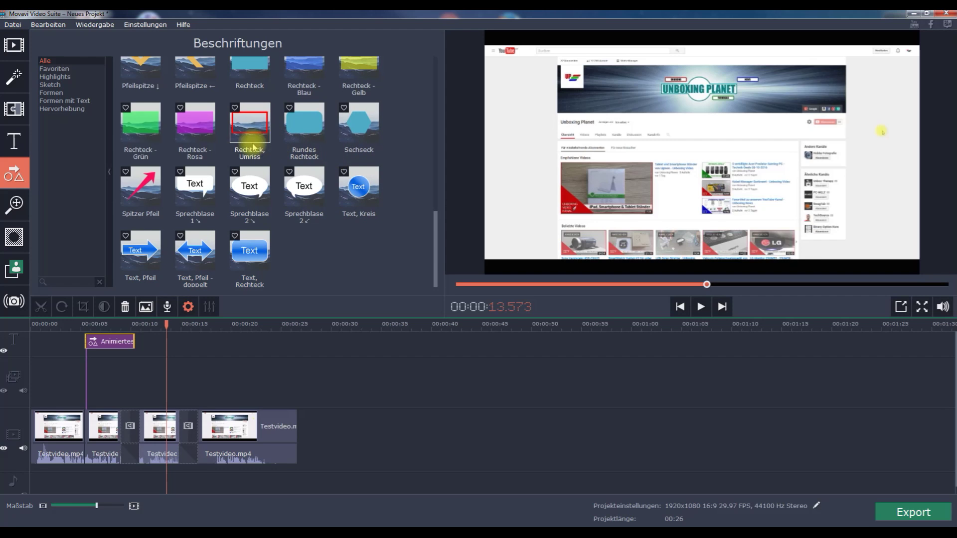
pyautogui.moveTo(434, 222); pyautogui.dragTo(431, 194)
pyautogui.scroll(-1, 430, 191)
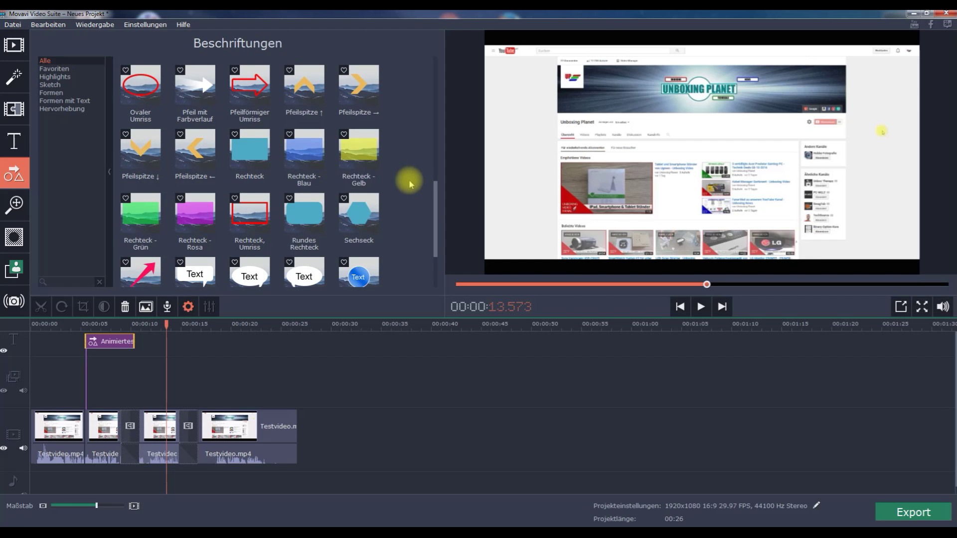
# Split the last Testvideo.mp4 clip at 00:00:19.700 and add the Rechteck - Gelb callout at the cut
pyautogui.click(228, 427)
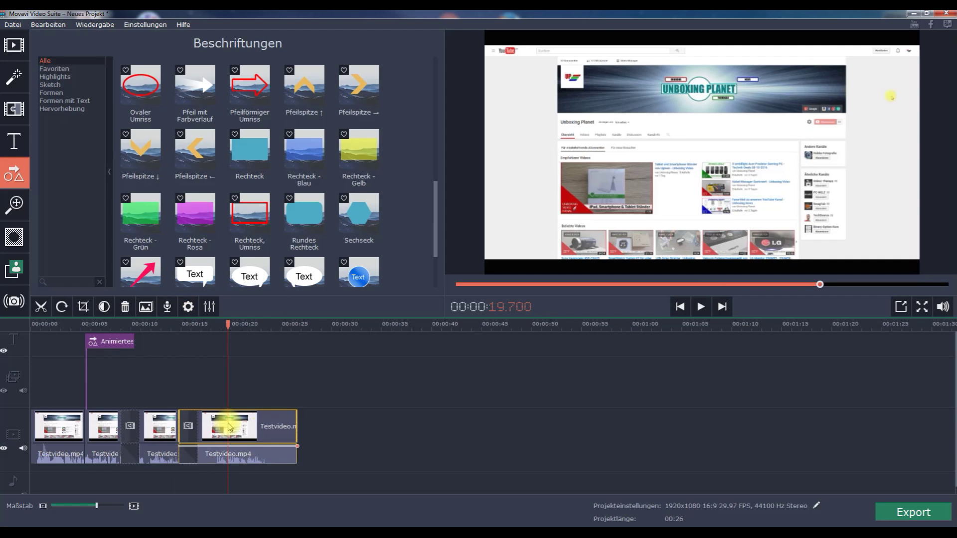
pyautogui.click(41, 306)
pyautogui.moveTo(359, 150); pyautogui.dragTo(230, 339)
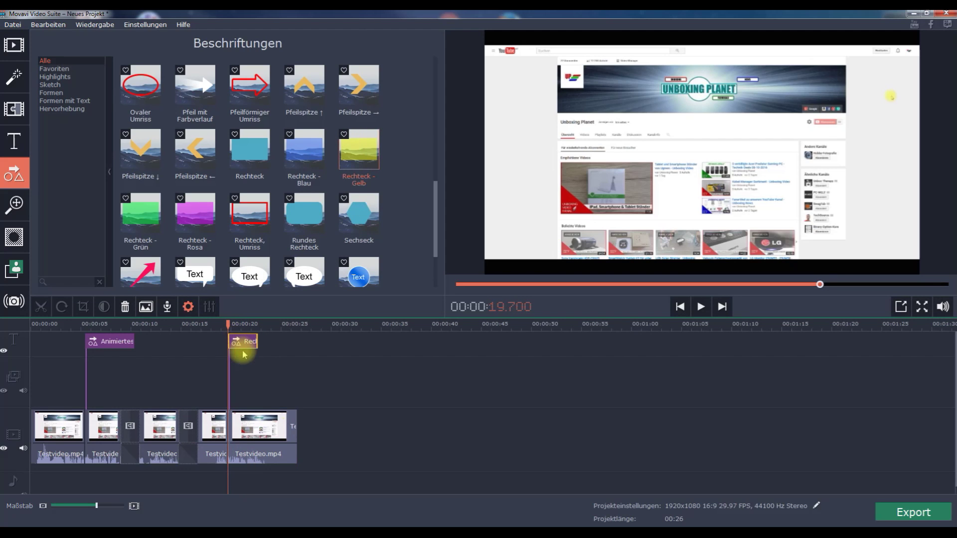
# Resize the yellow rectangle callout to cover the large recommended video thumbnail, and apply it with a duration of 0:00:05.000
pyautogui.click(188, 307)
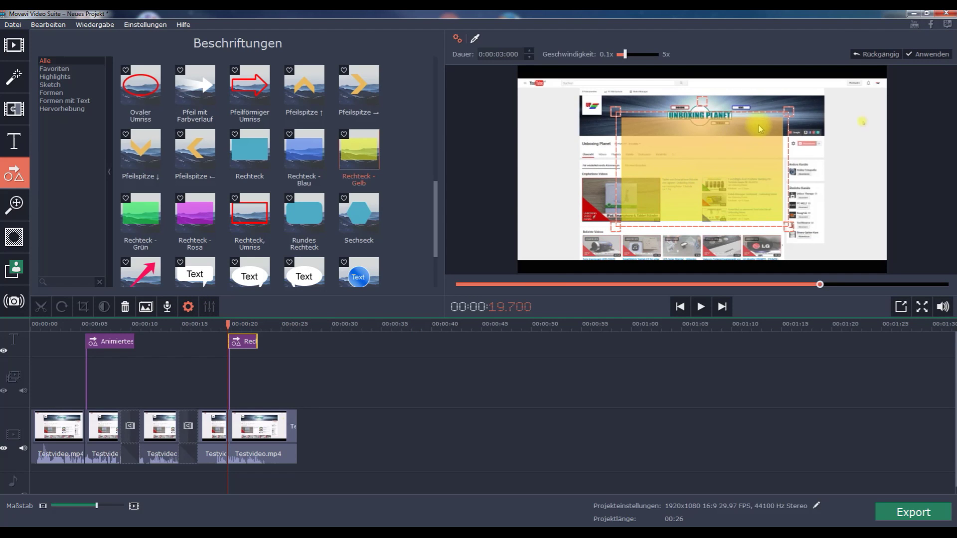
pyautogui.moveTo(617, 231); pyautogui.dragTo(574, 240)
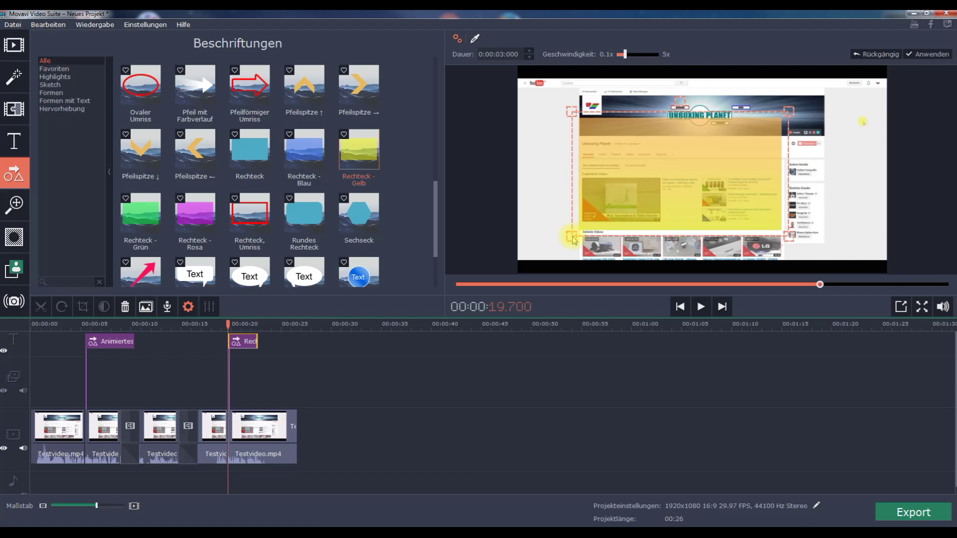
pyautogui.moveTo(788, 111); pyautogui.dragTo(668, 176)
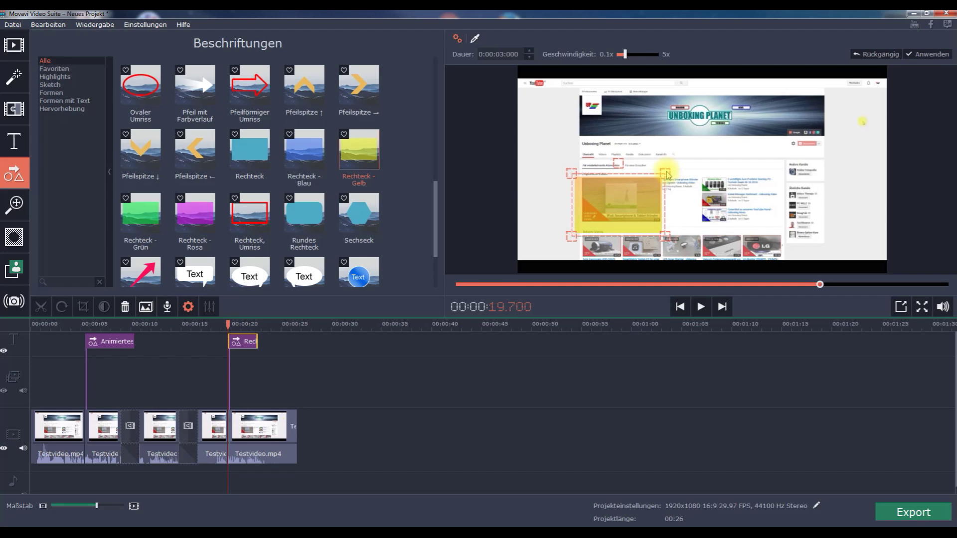
pyautogui.moveTo(572, 236); pyautogui.dragTo(577, 228)
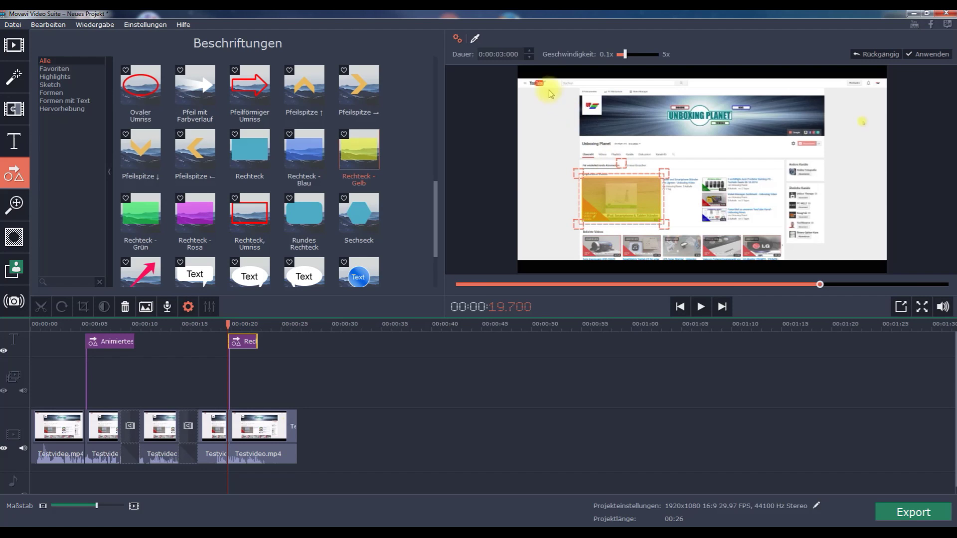
pyautogui.click(529, 50)
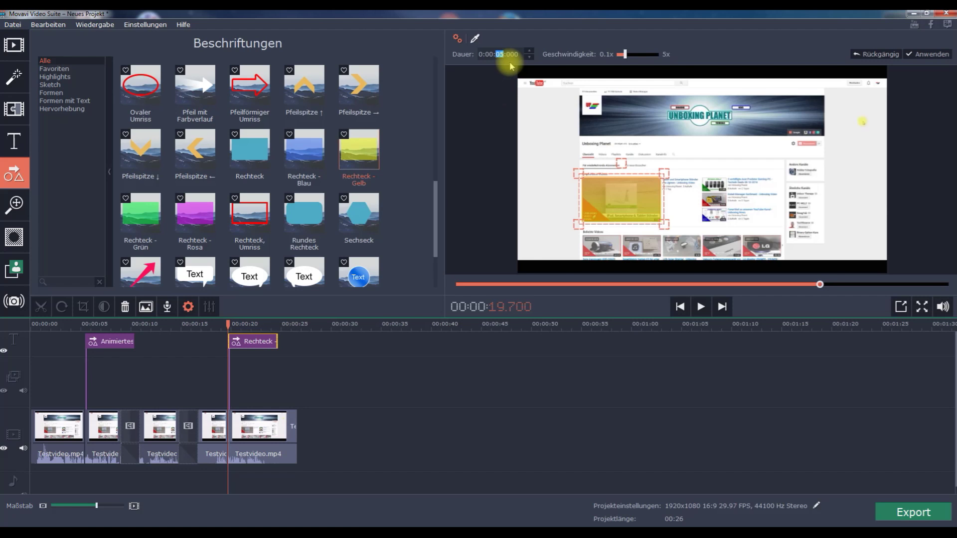
pyautogui.click(926, 54)
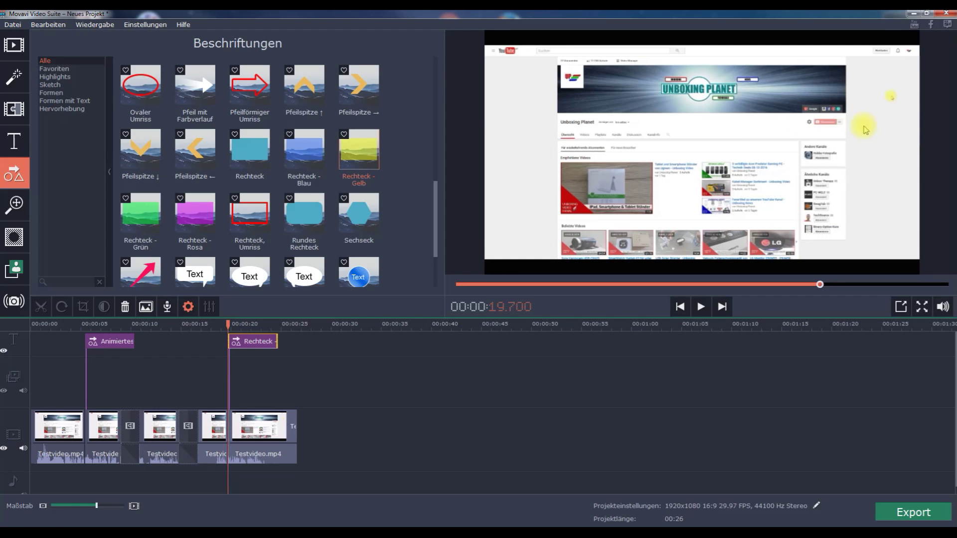
# Play back the yellow rectangle callout to the end of the project, and look through the last callouts in the library
pyautogui.moveTo(227, 324); pyautogui.dragTo(207, 327)
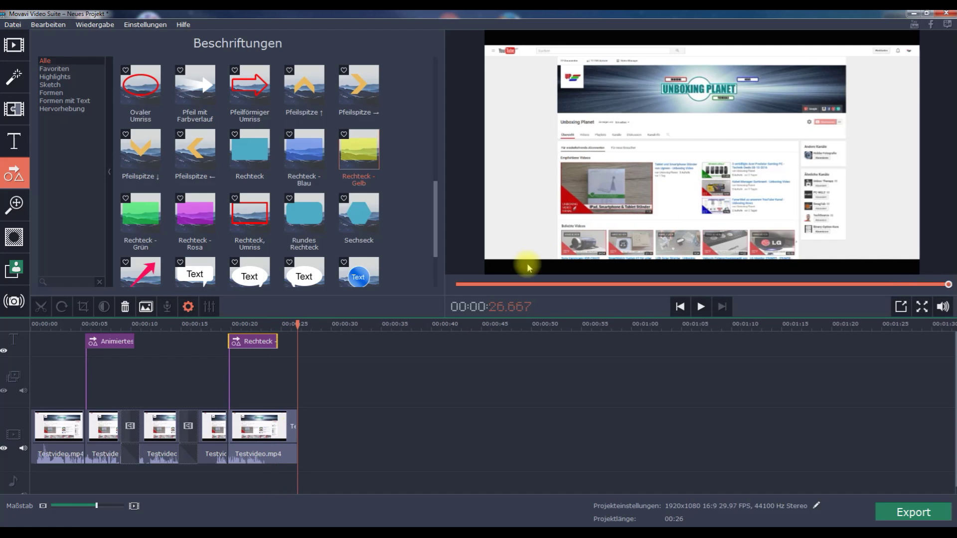
pyautogui.scroll(-2, 436, 249)
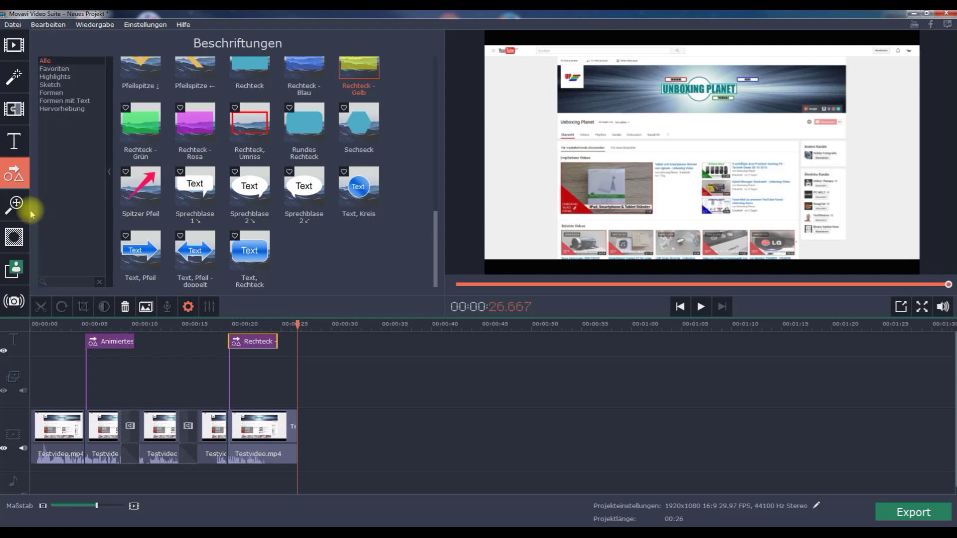
# Open the Schwenken und Zoomen tool for the last Testvideo.mp4 clip and review its pan and zoom presets
pyautogui.click(14, 203)
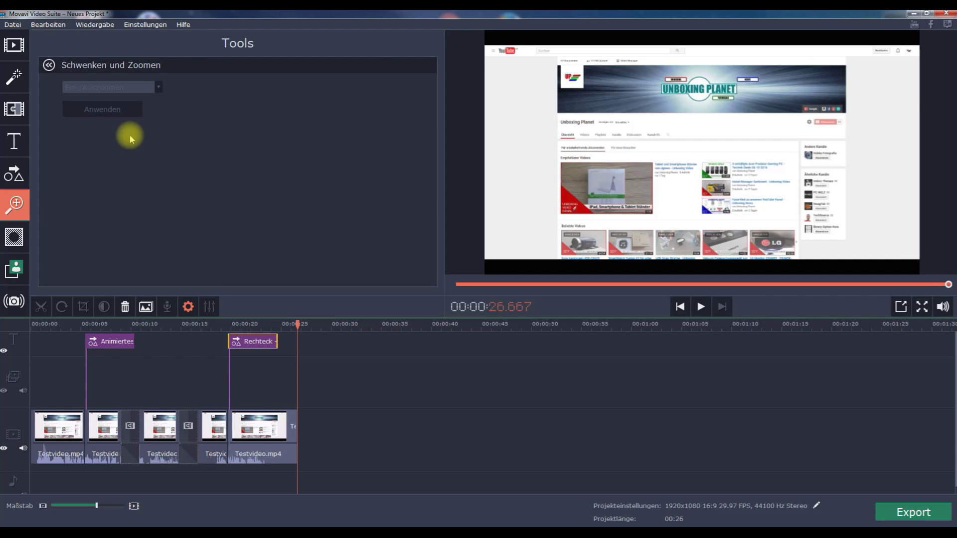
pyautogui.click(261, 429)
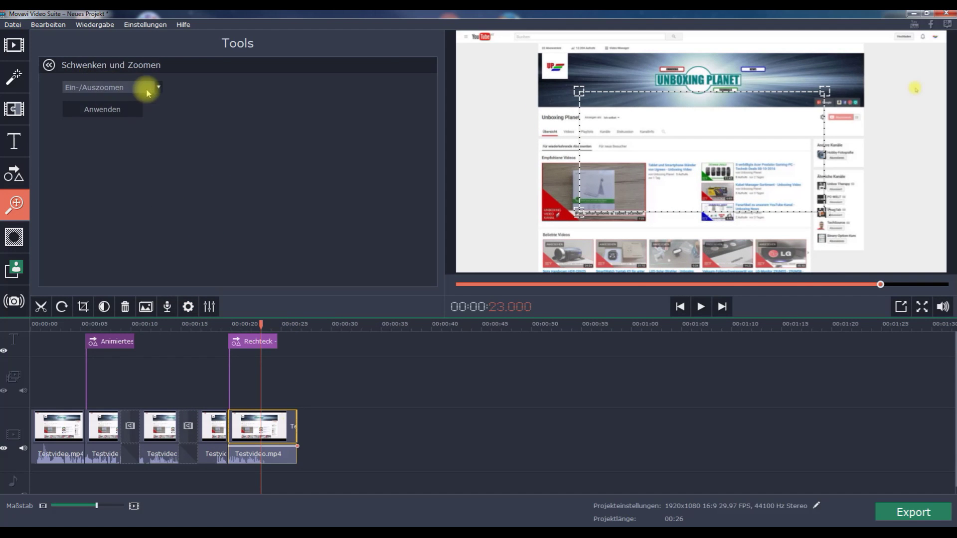
pyautogui.click(158, 87)
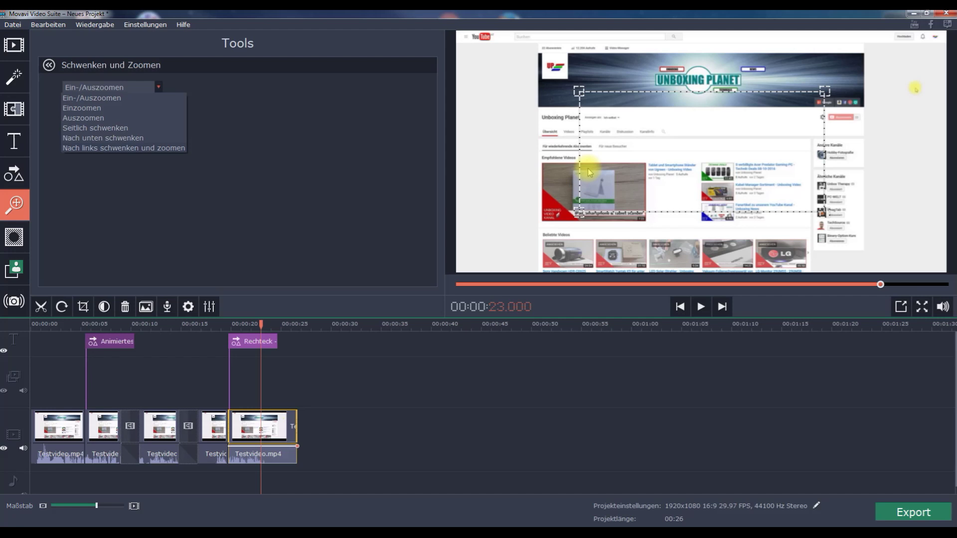
pyautogui.click(158, 87)
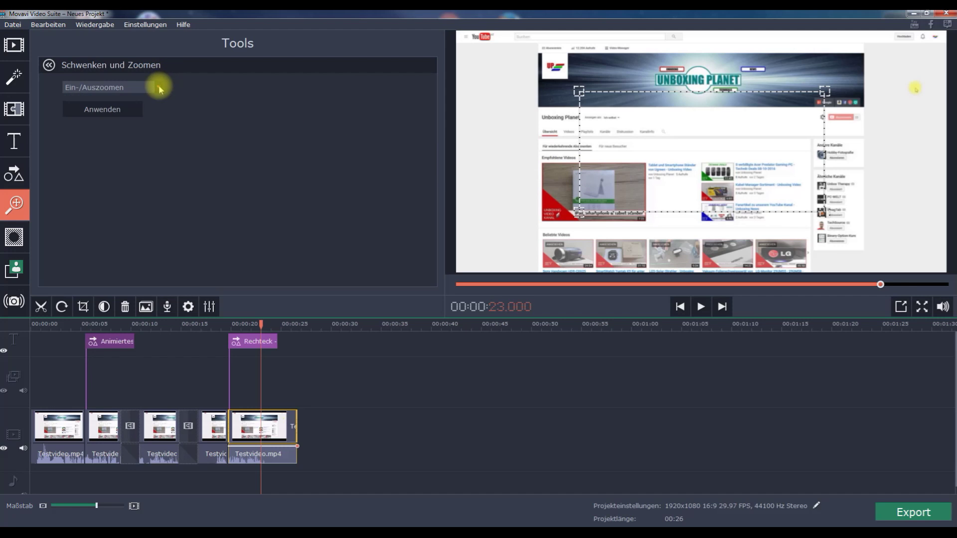
# Open the Hervorheben und verdecken tool and review its available effect types
pyautogui.click(14, 237)
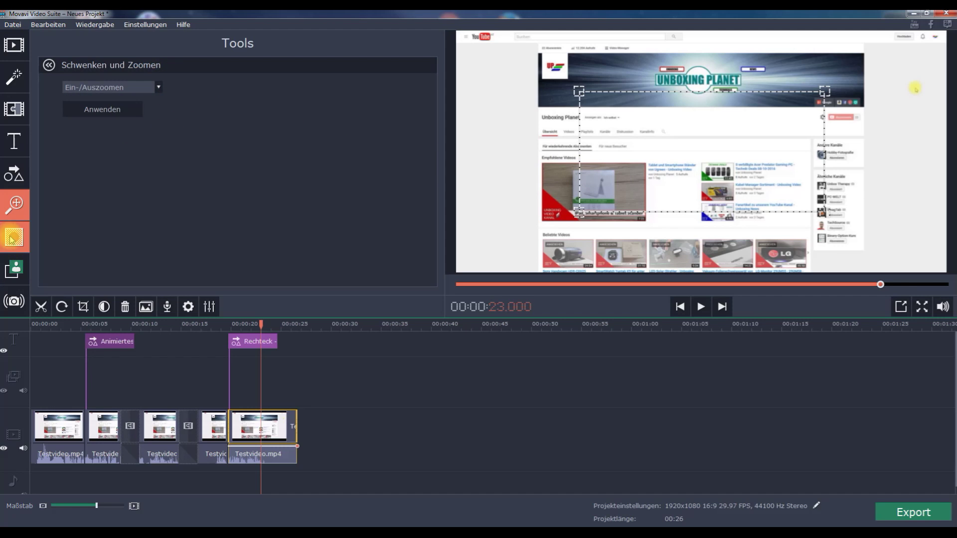
pyautogui.click(157, 87)
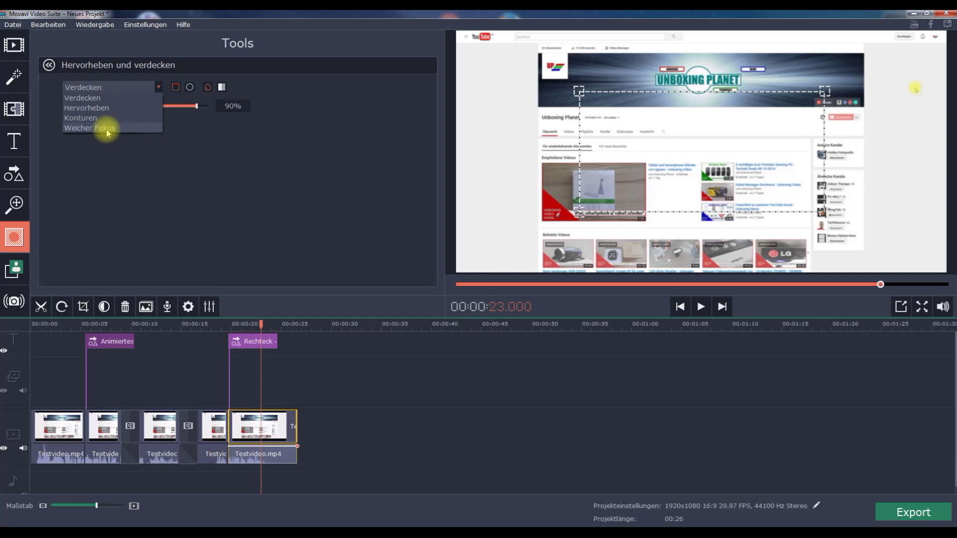
pyautogui.click(158, 88)
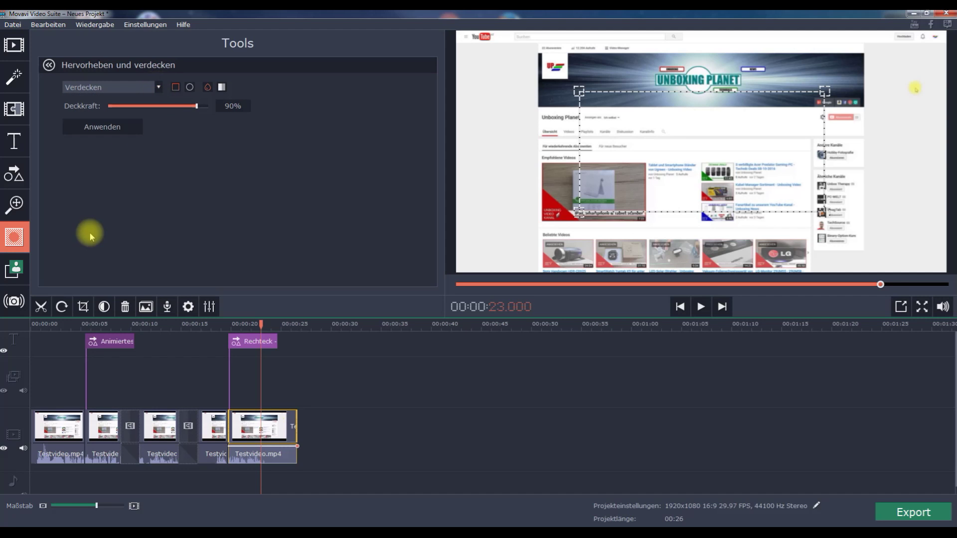
# Open the Chroma-Key tool and examine its transparency colour option and keying settings
pyautogui.click(15, 270)
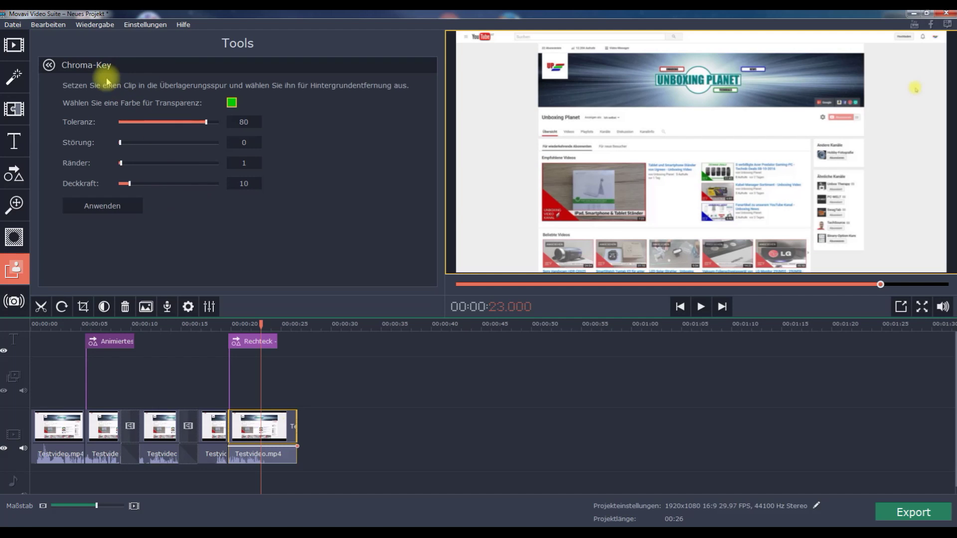
pyautogui.click(232, 104)
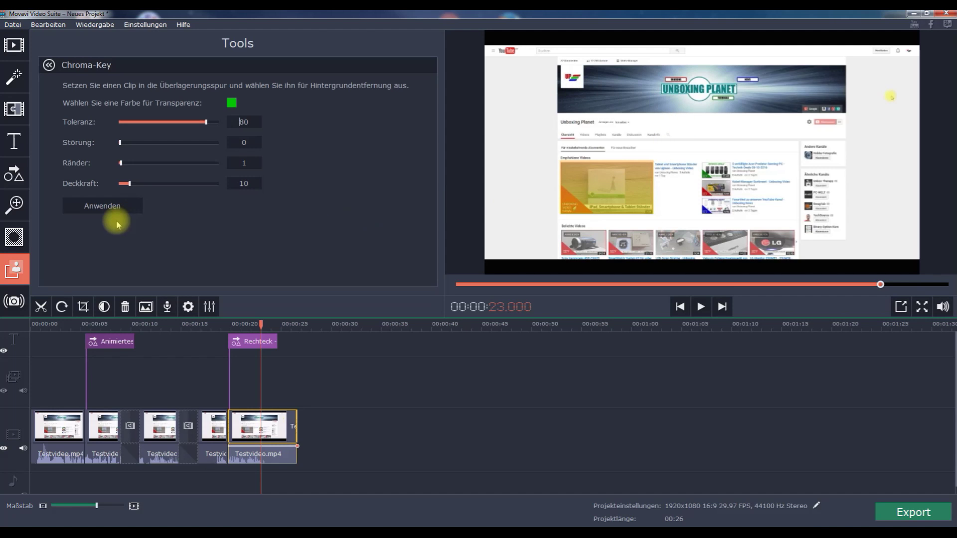
# Review the Stabilisierung tool, and revisit the transitions, titles, callouts and Schwenken und Zoomen sections
pyautogui.click(14, 301)
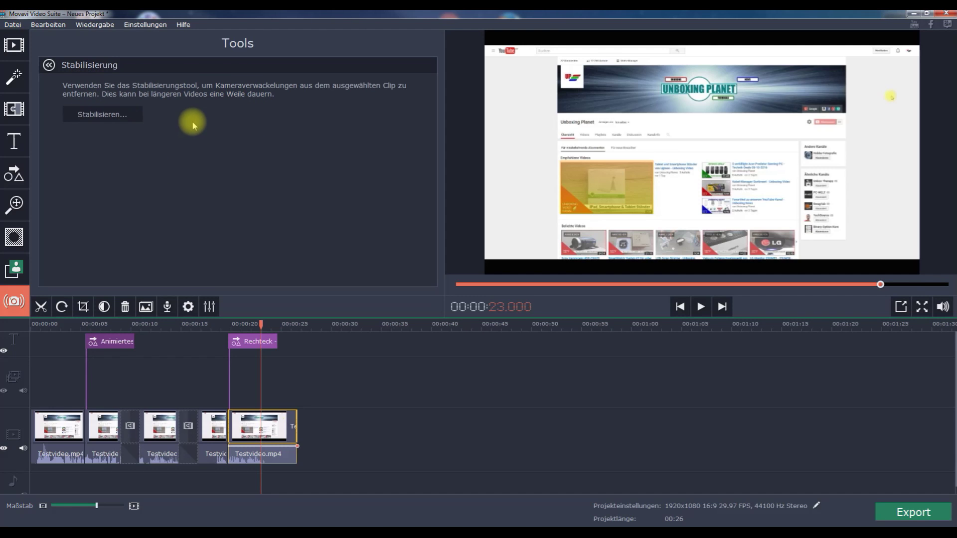
pyautogui.click(11, 112)
pyautogui.click(12, 142)
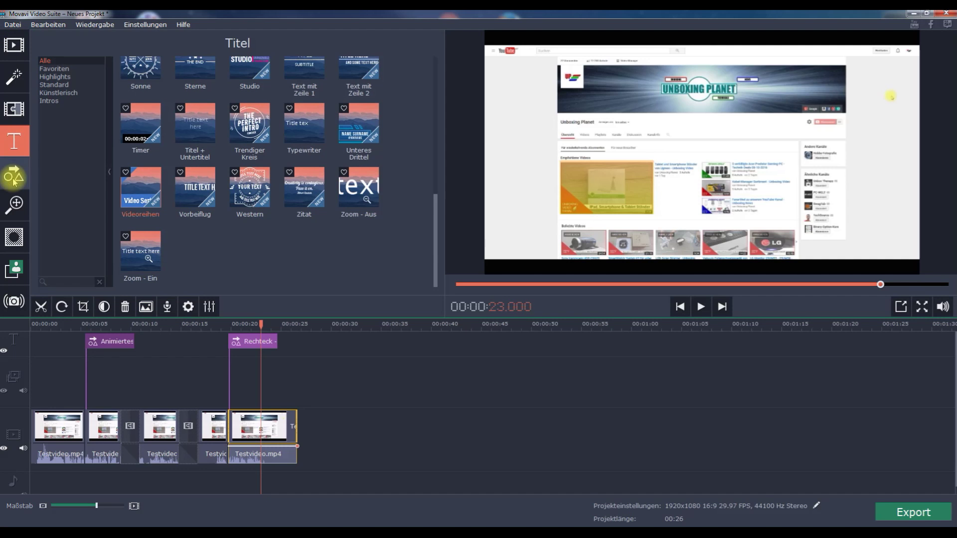
pyautogui.click(13, 177)
pyautogui.click(15, 205)
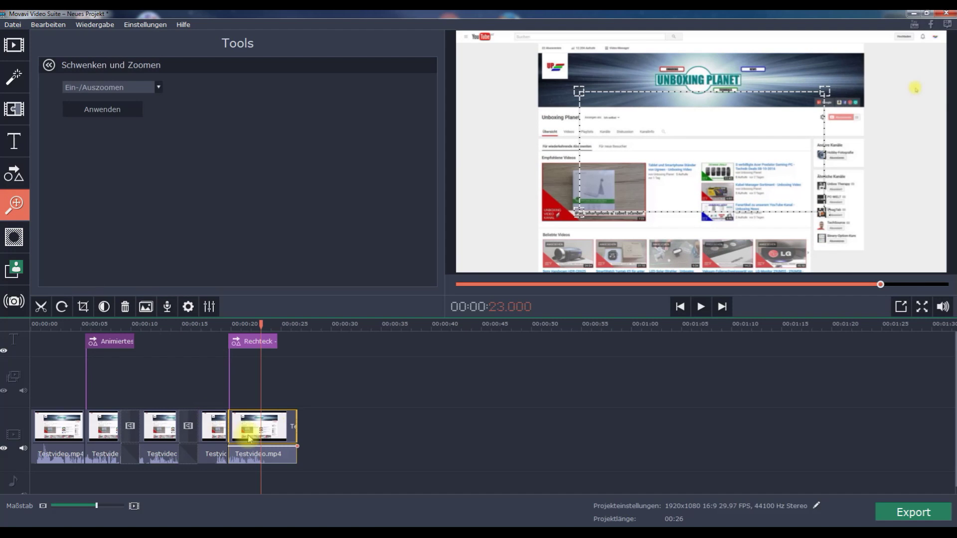
# Open the clip properties of the last Testvideo.mp4 clip and review its Equalizer and Störungsentfernung audio tools
pyautogui.click(271, 432)
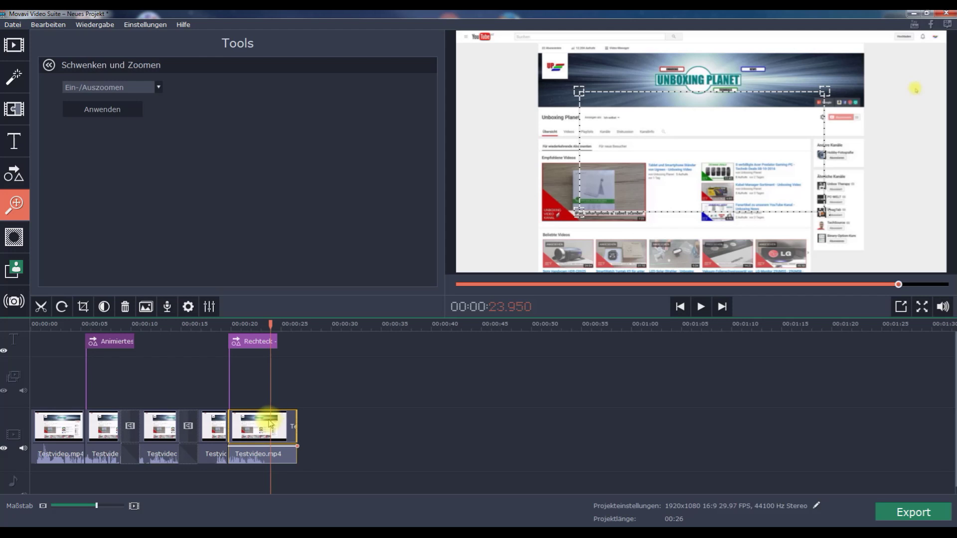
pyautogui.click(209, 306)
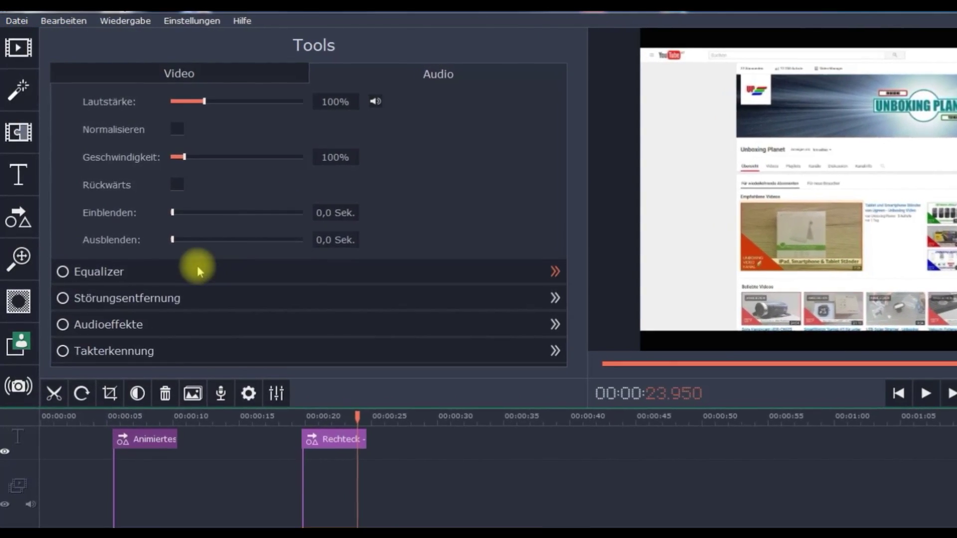
pyautogui.click(106, 280)
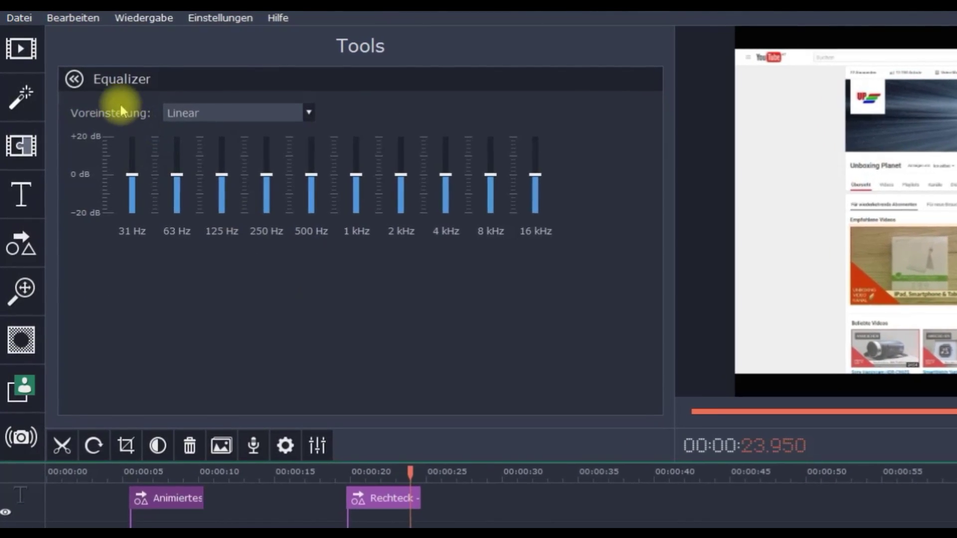
pyautogui.click(72, 77)
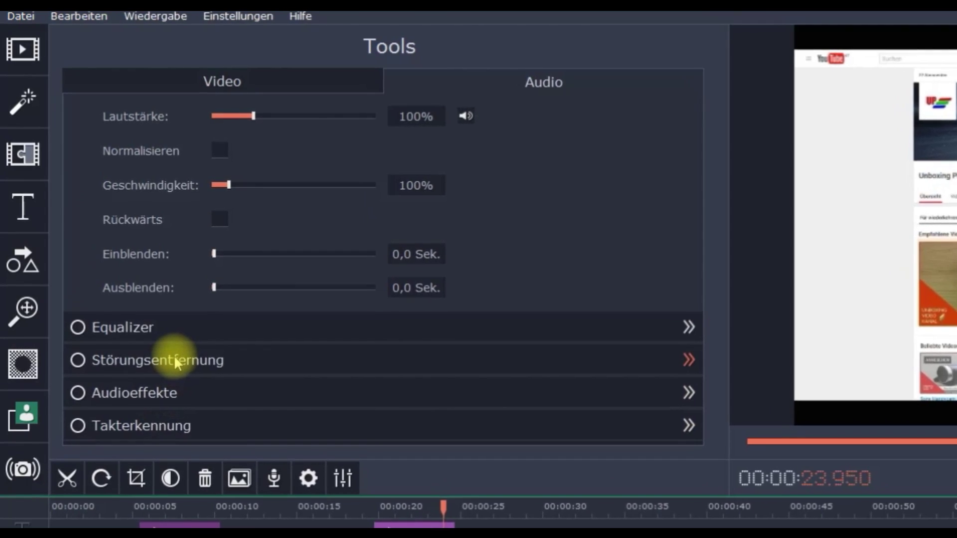
pyautogui.click(206, 374)
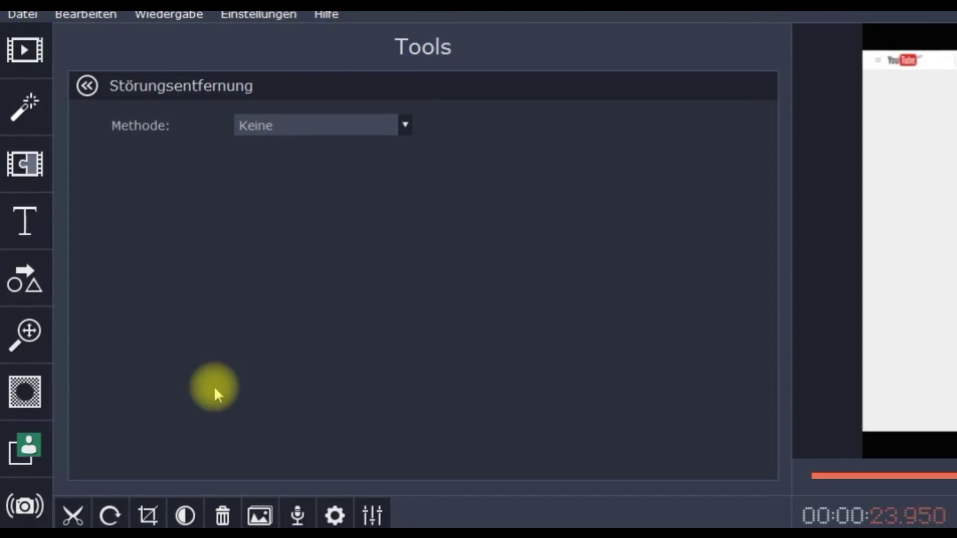
pyautogui.click(90, 87)
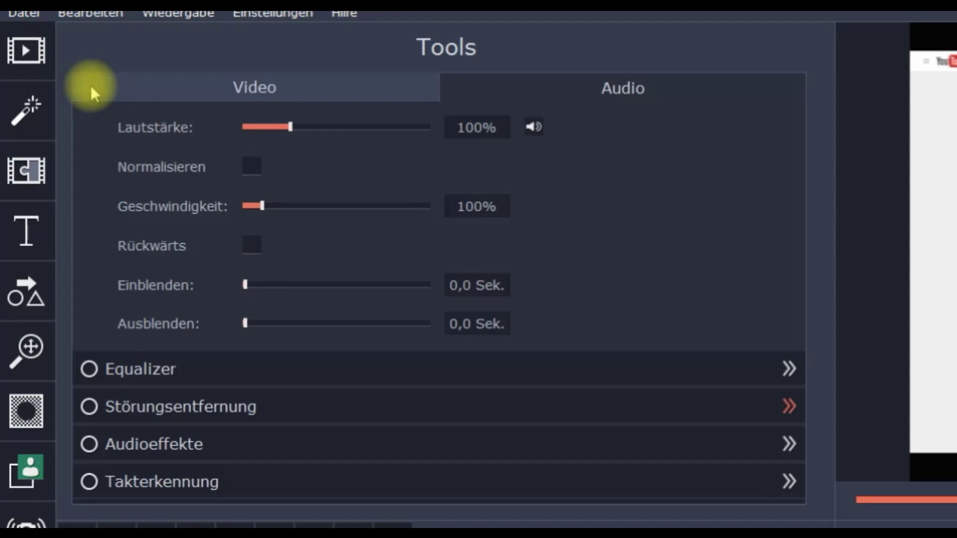
# Review the Audioeffekte and Takterkennung audio tools of the selected clip
pyautogui.click(185, 445)
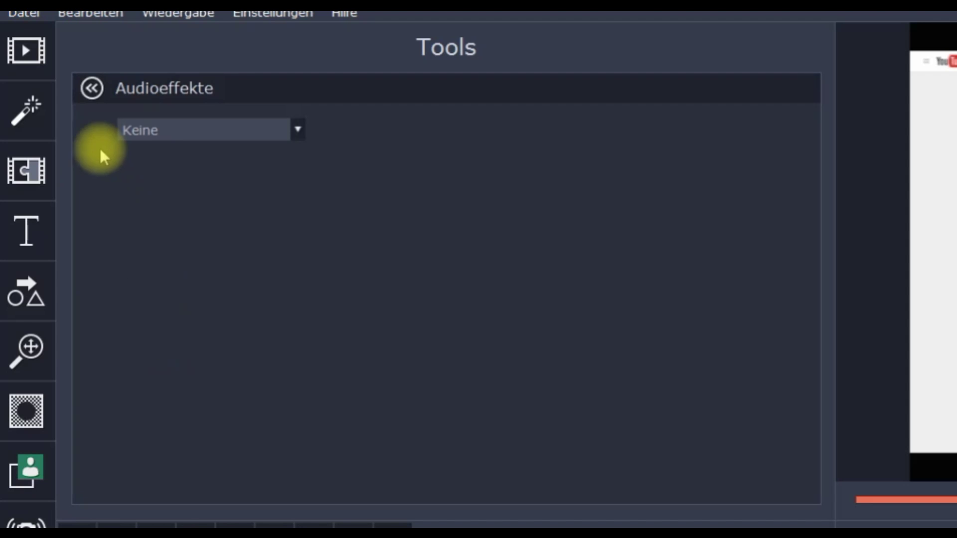
pyautogui.click(91, 89)
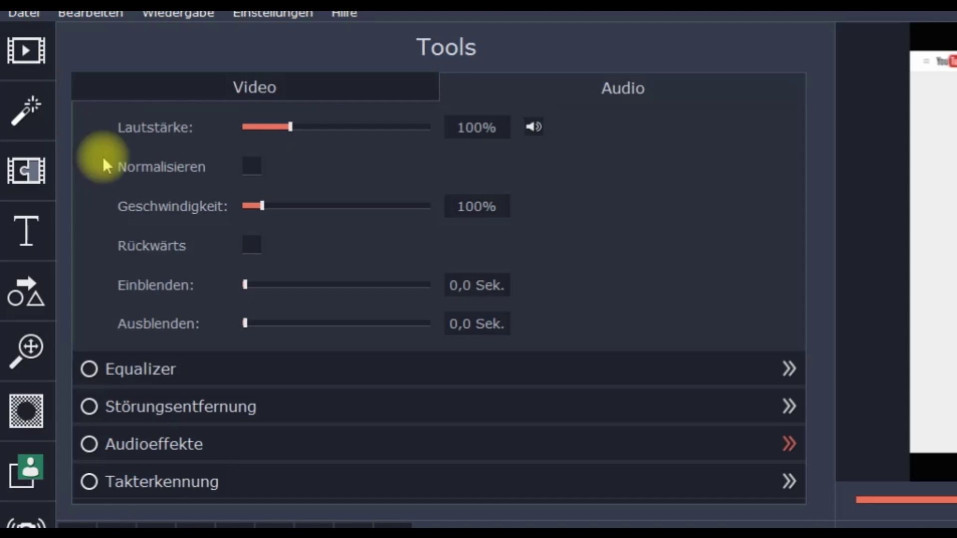
pyautogui.click(189, 484)
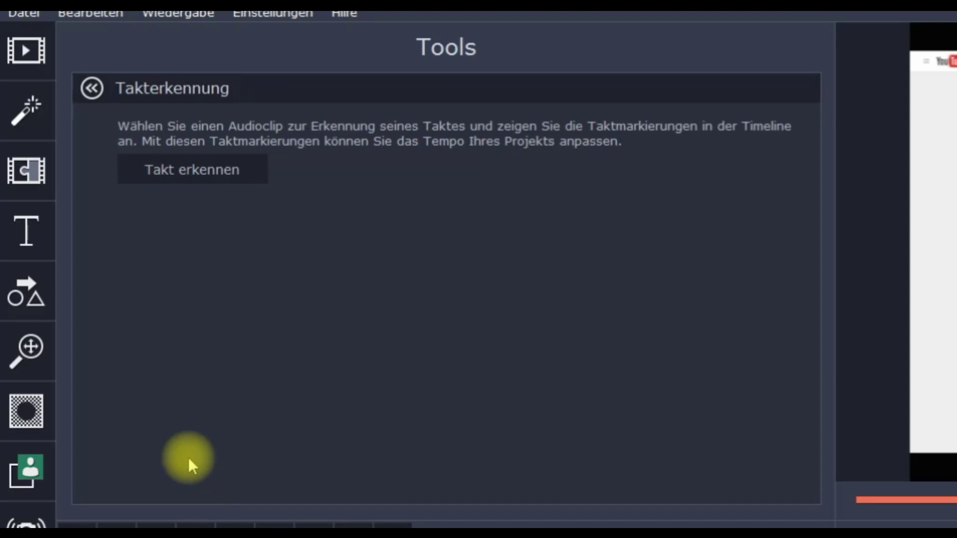
pyautogui.click(91, 88)
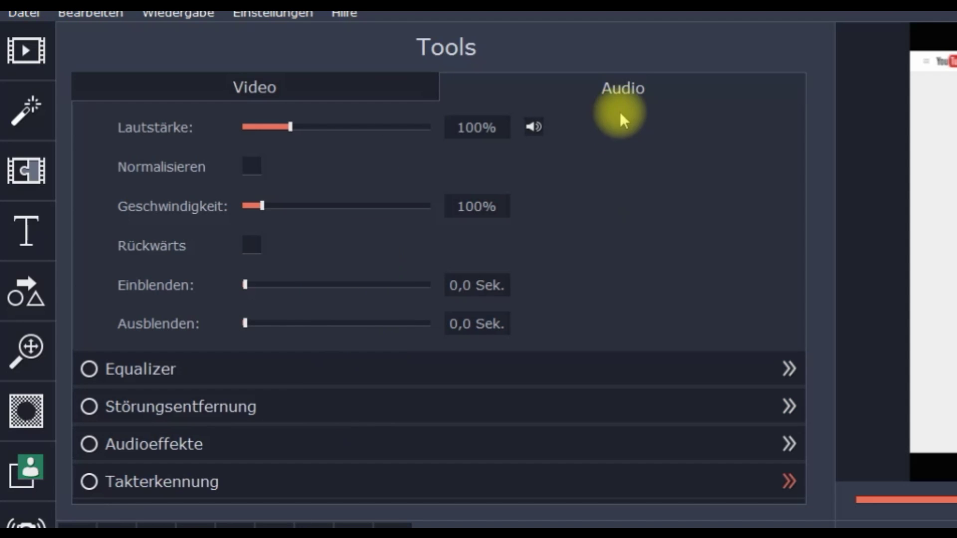
# Compare the clip's video and audio properties and look through the complete list of video tools
pyautogui.click(264, 91)
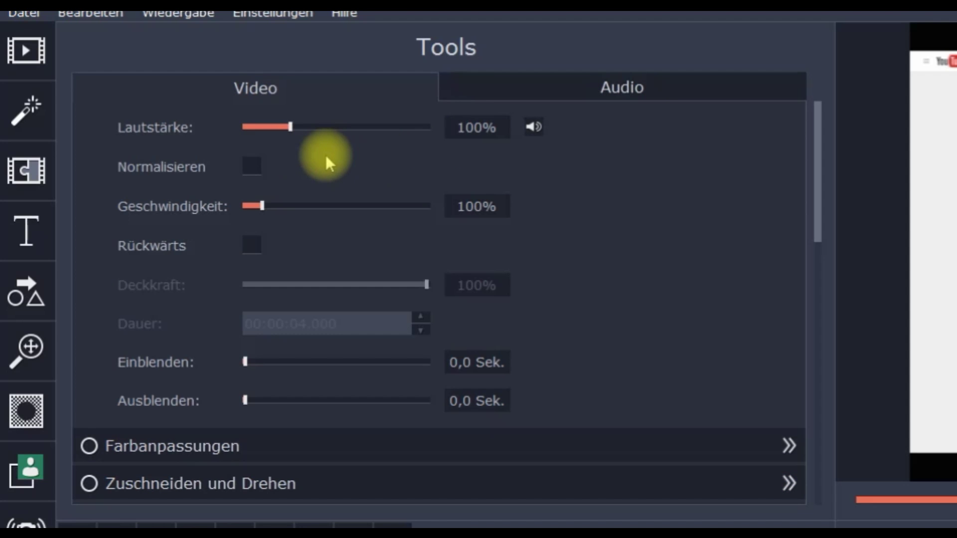
pyautogui.click(621, 91)
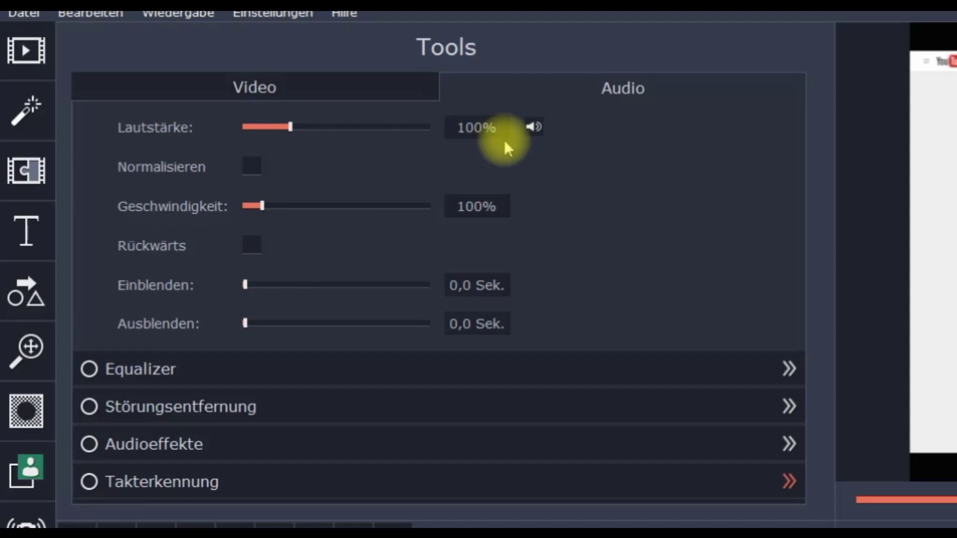
pyautogui.click(259, 81)
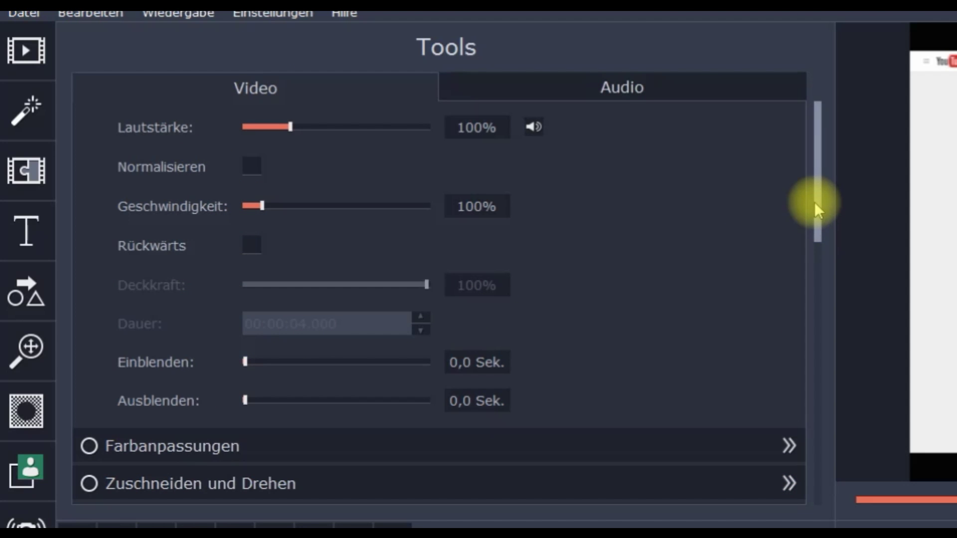
pyautogui.scroll(-1, 810, 240)
pyautogui.moveTo(810, 235); pyautogui.dragTo(817, 455)
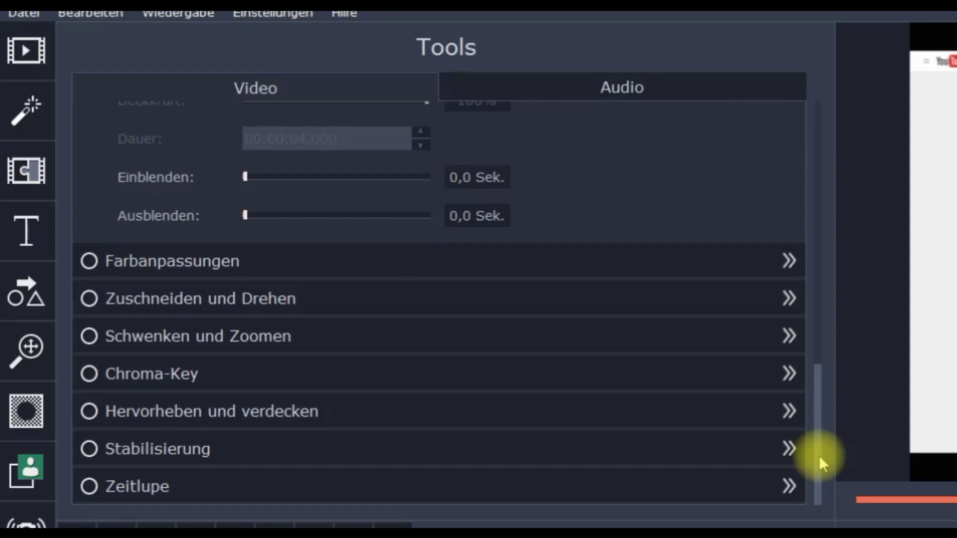
# Review the Farbanpassungen options and the Zuschneiden und Drehen settings for the clip
pyautogui.click(192, 257)
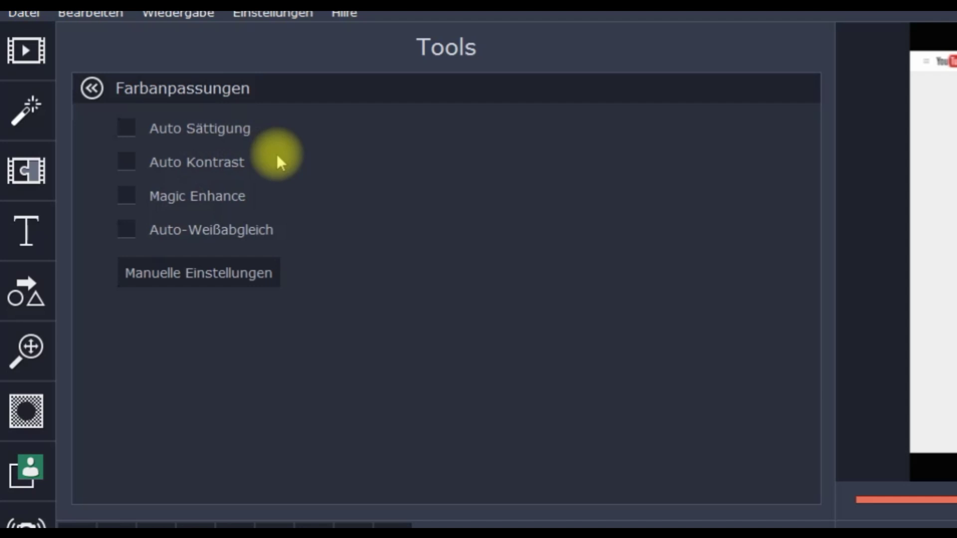
pyautogui.click(92, 88)
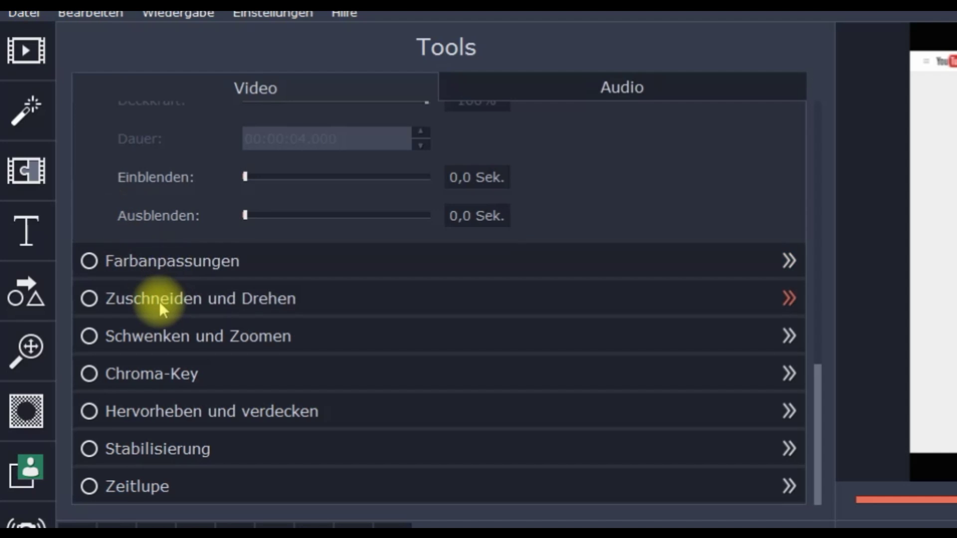
pyautogui.click(160, 301)
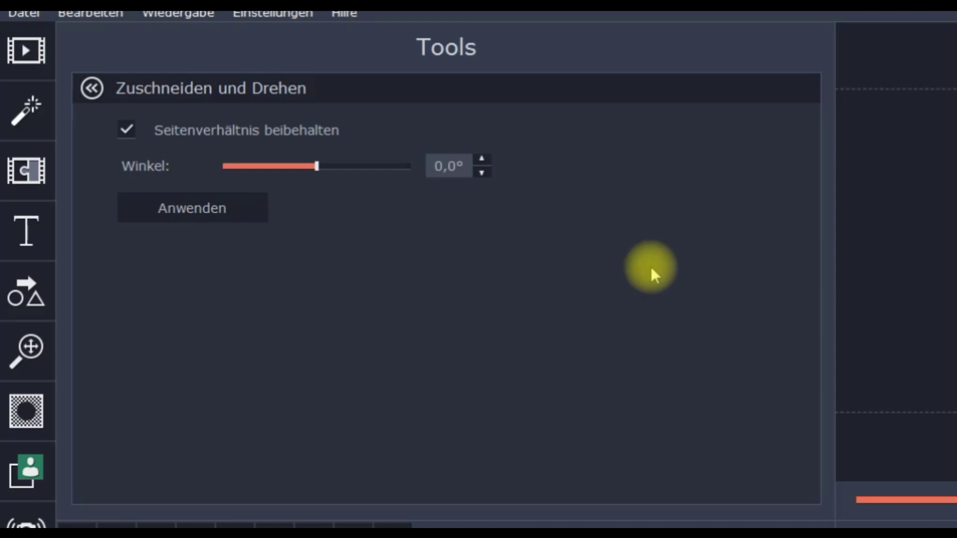
pyautogui.click(92, 88)
# Review the clip's Schwenken und Zoomen, Chroma-Key, and Hervorheben und verdecken settings from the video tools list
pyautogui.click(160, 333)
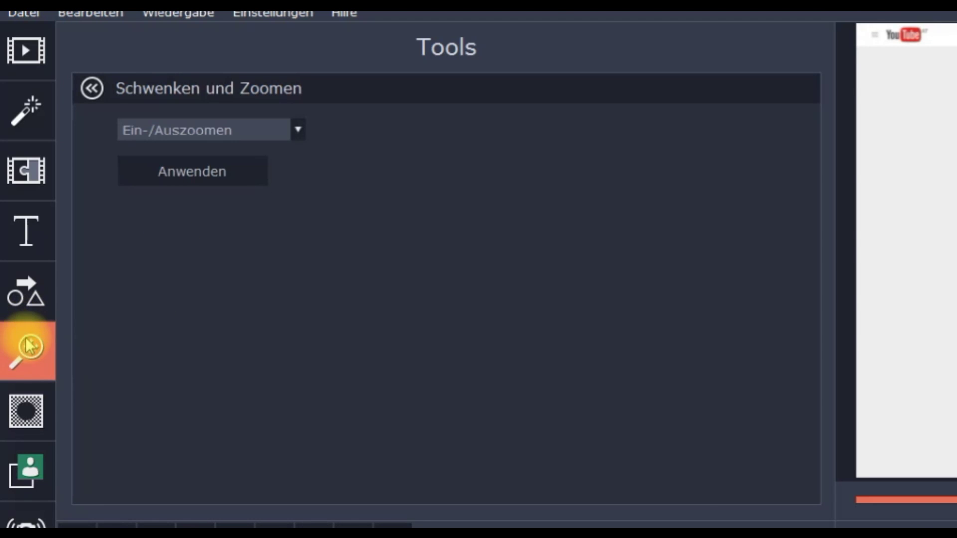
pyautogui.click(91, 88)
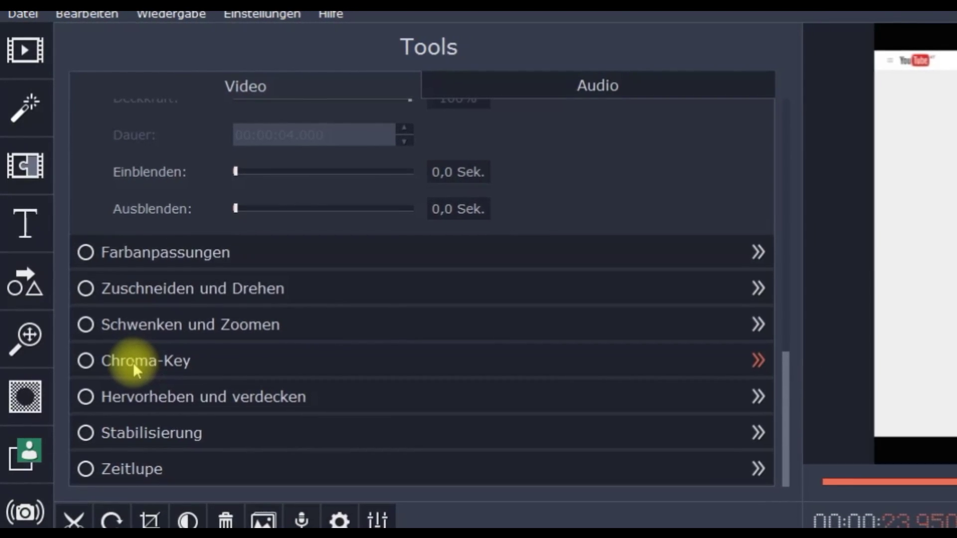
pyautogui.click(140, 373)
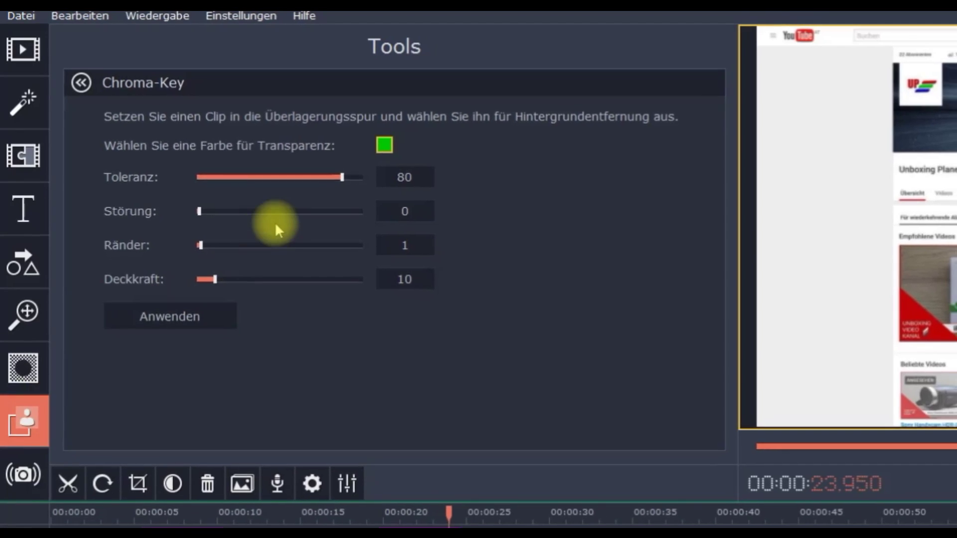
pyautogui.click(83, 86)
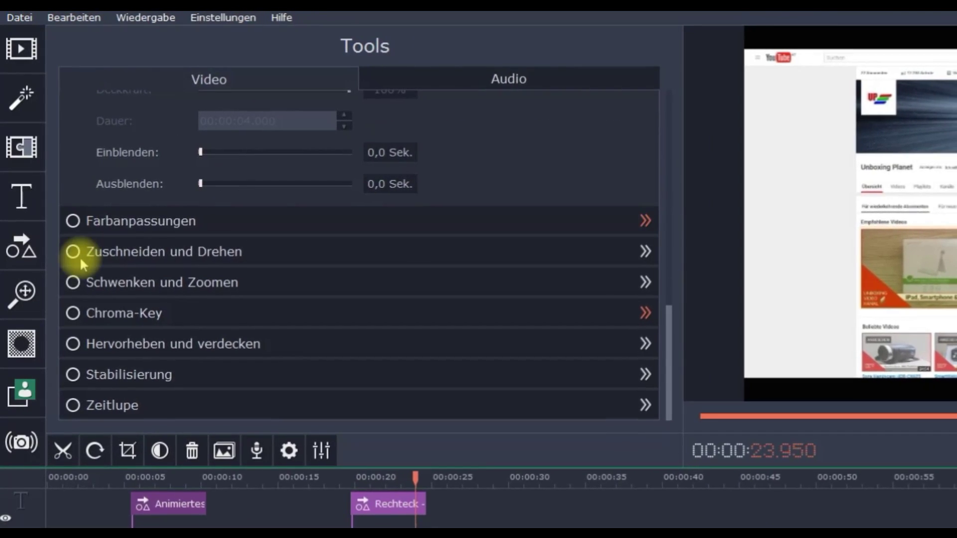
pyautogui.click(130, 338)
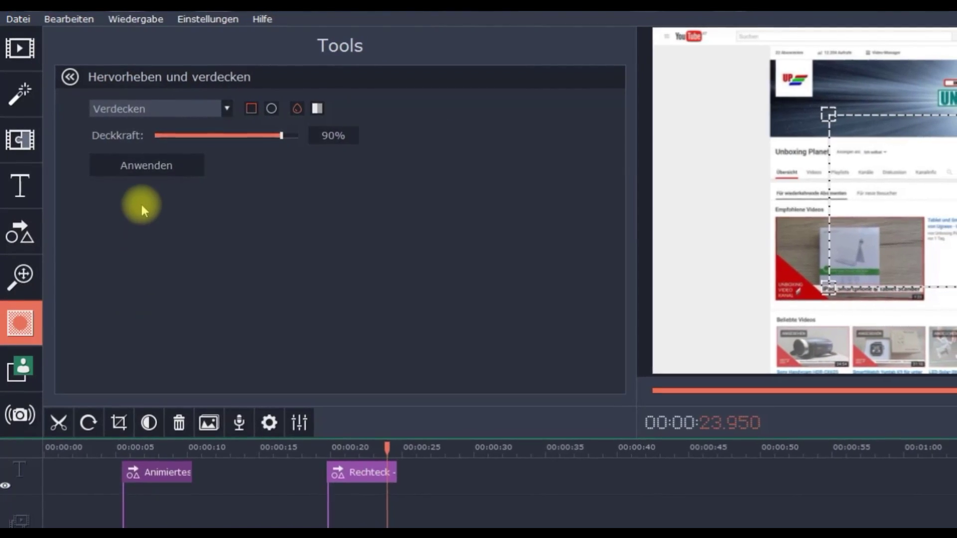
pyautogui.click(68, 75)
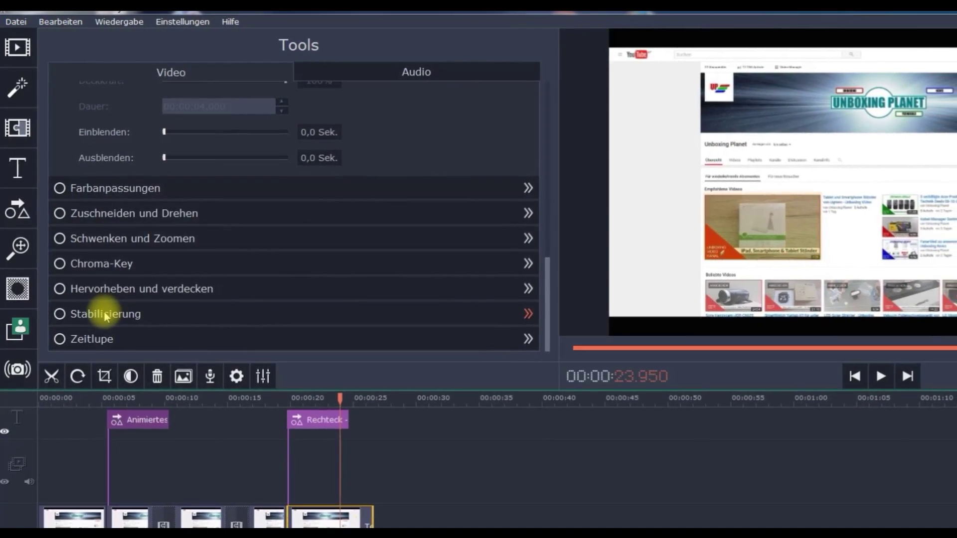
# Review the Stabilisierung and Zeitlupe tools, and return to the clip's basic video properties
pyautogui.click(102, 323)
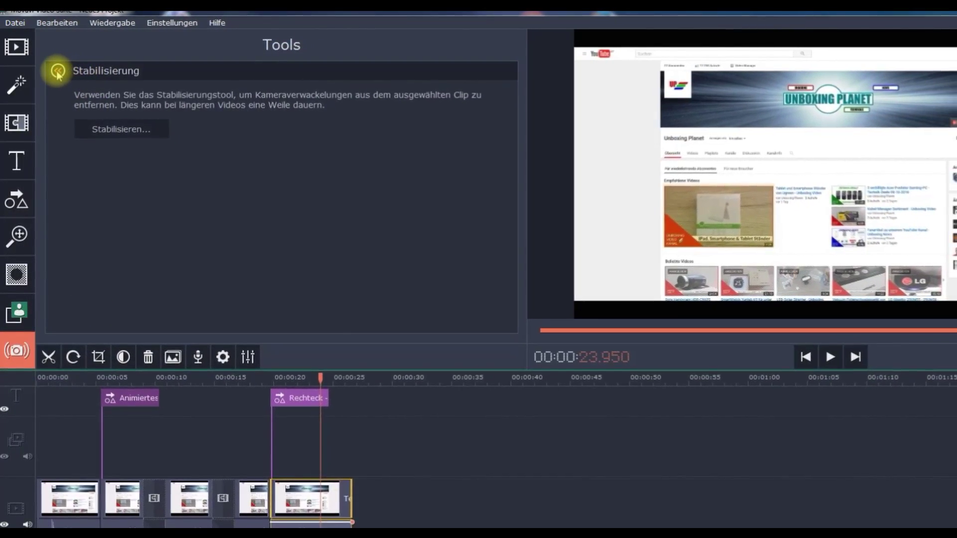
pyautogui.click(60, 71)
pyautogui.click(89, 313)
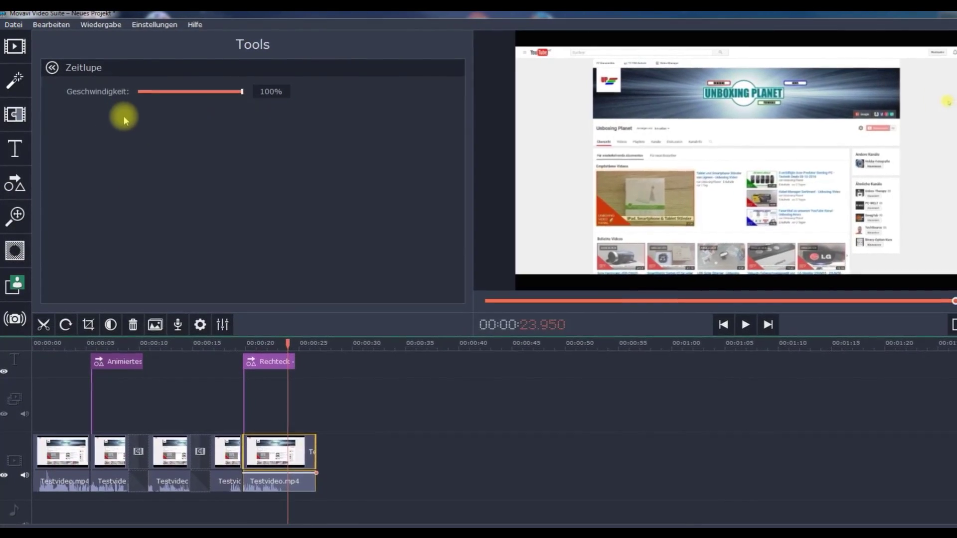
pyautogui.click(52, 68)
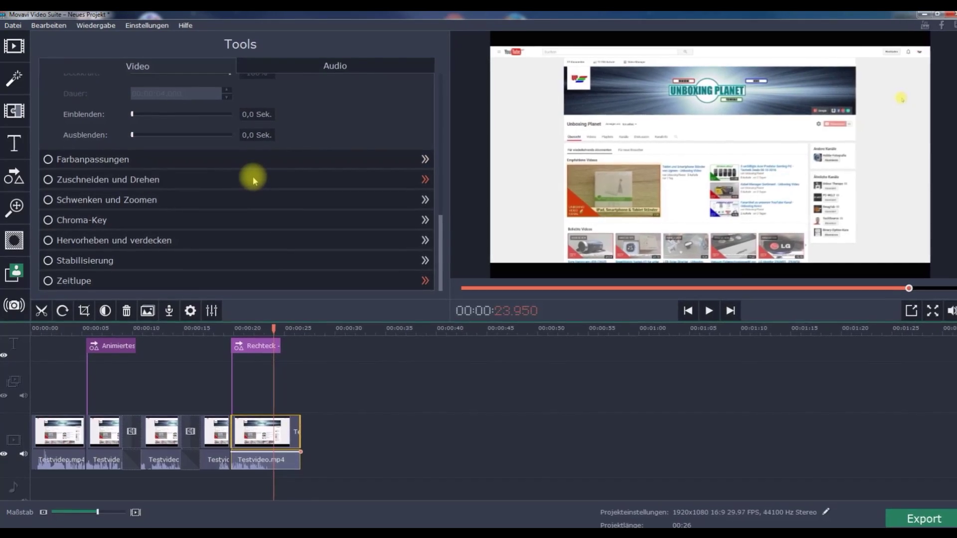
pyautogui.moveTo(433, 222); pyautogui.dragTo(434, 96)
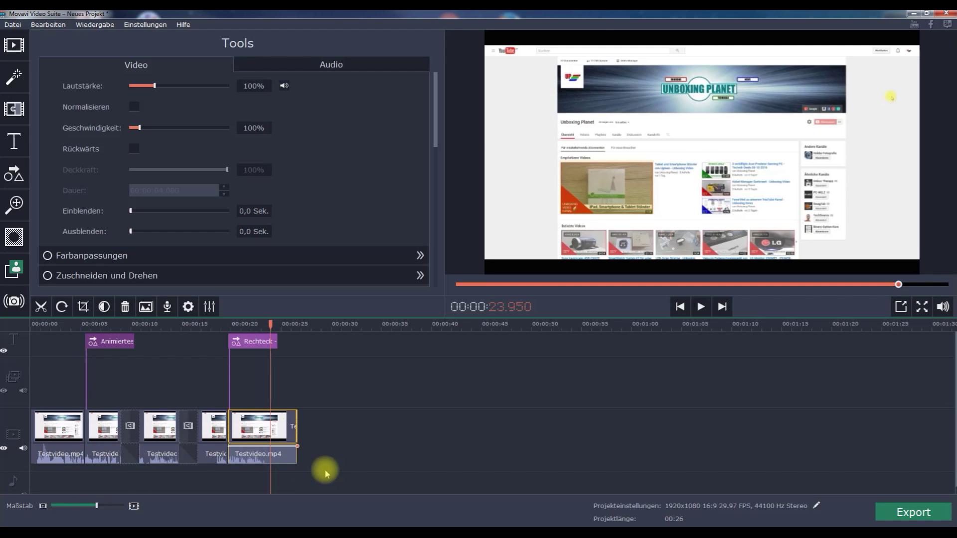
# Enlarge the timeline scale to inspect the clips from the project start, and reduce the scale again
pyautogui.click(134, 506)
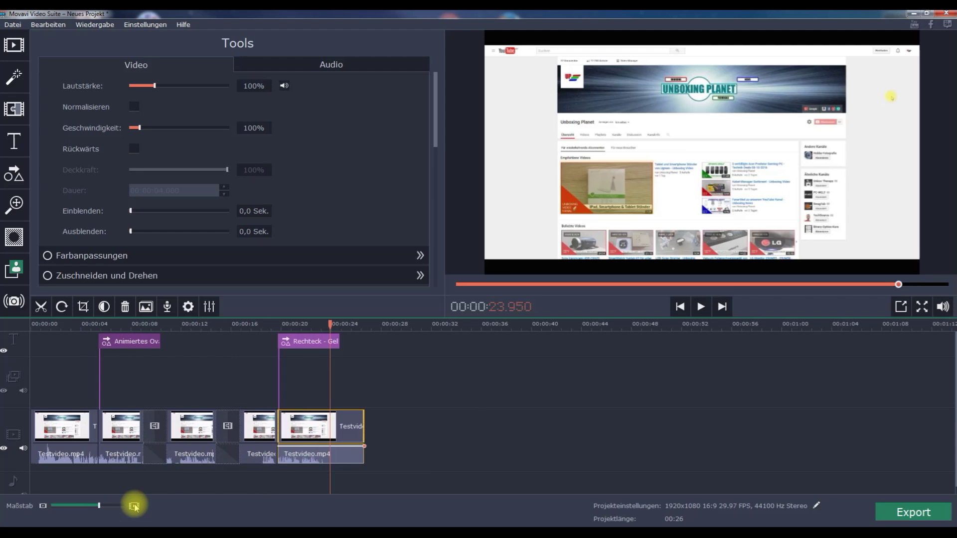
pyautogui.click(134, 506)
pyautogui.click(134, 506)
pyautogui.click(134, 506)
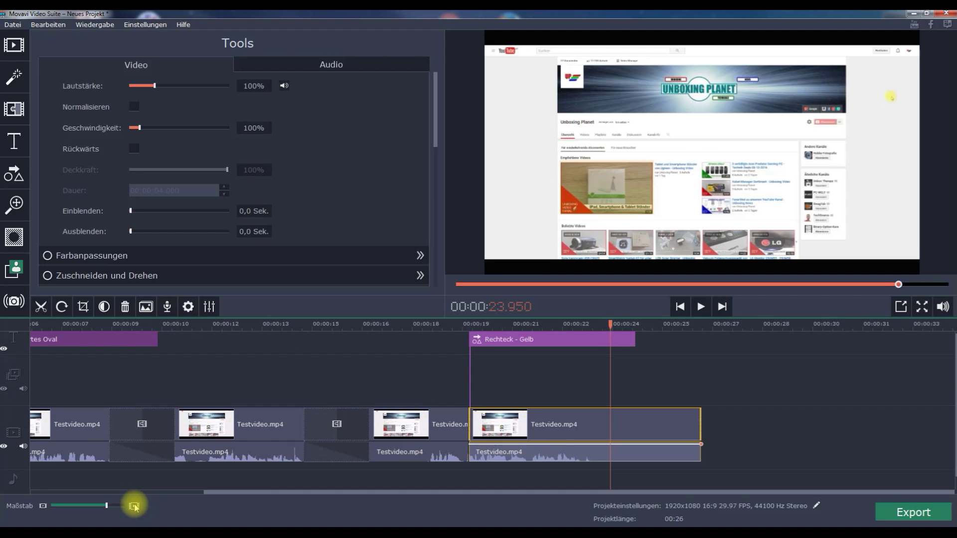
pyautogui.moveTo(218, 494); pyautogui.dragTo(28, 499)
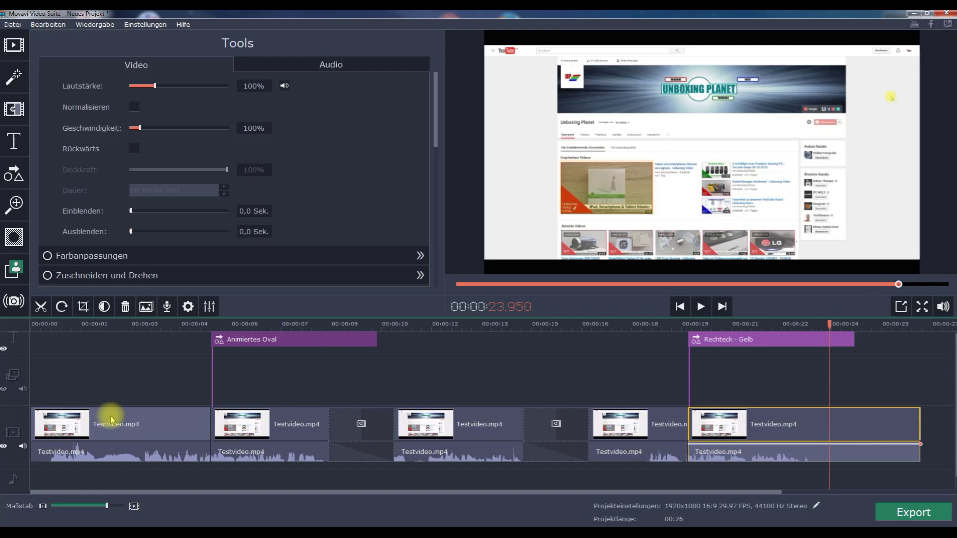
pyautogui.click(43, 507)
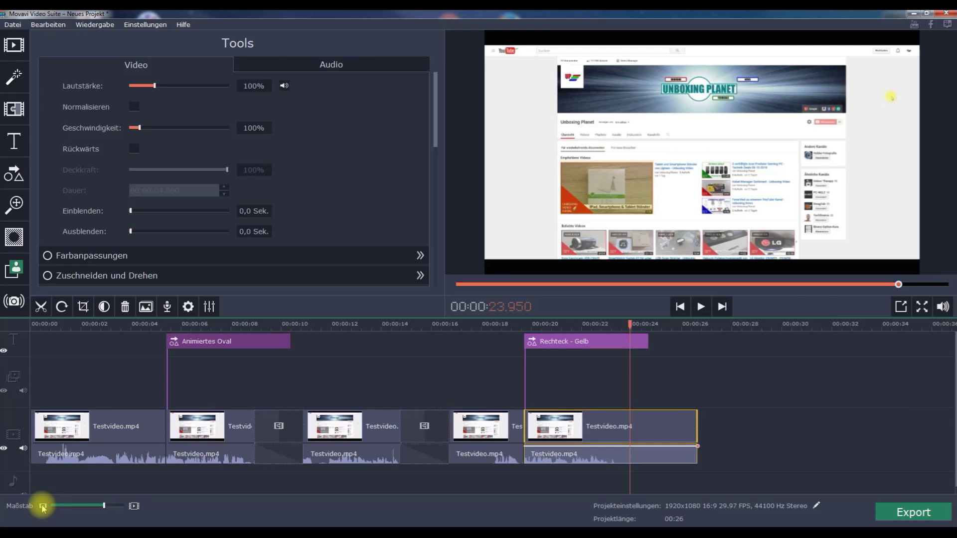
pyautogui.click(44, 506)
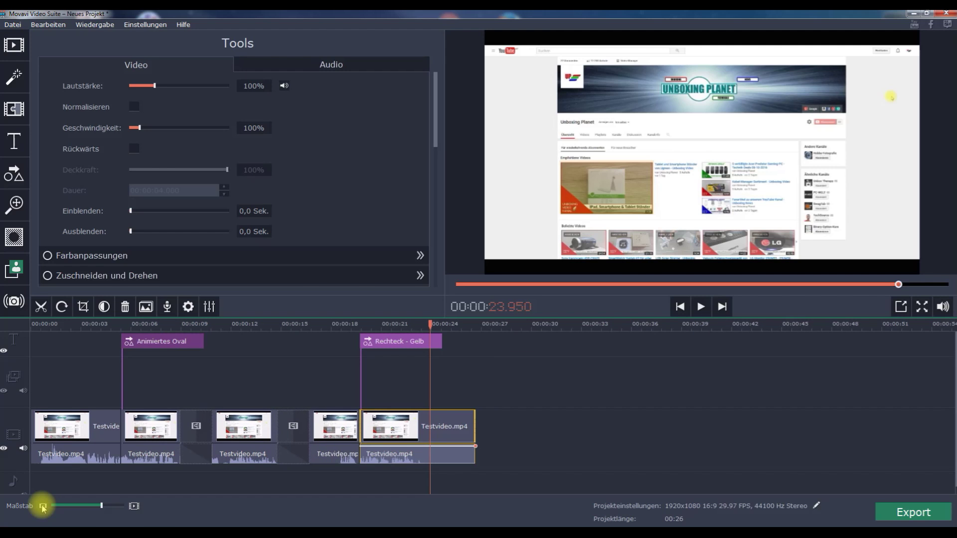
# Browse the Audiomuster, Audiospuren, Stockvideo and Hintergründe collections among the import media
pyautogui.click(44, 506)
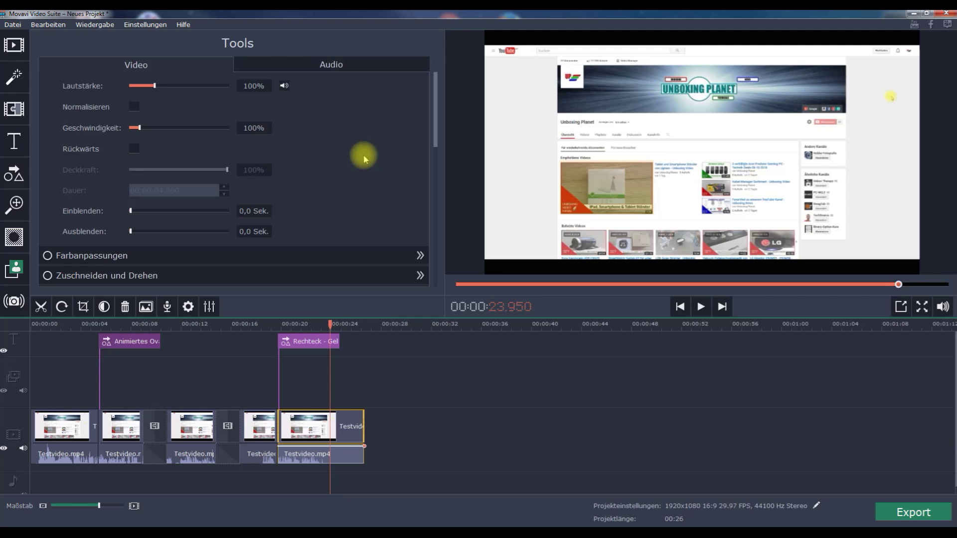
pyautogui.click(12, 43)
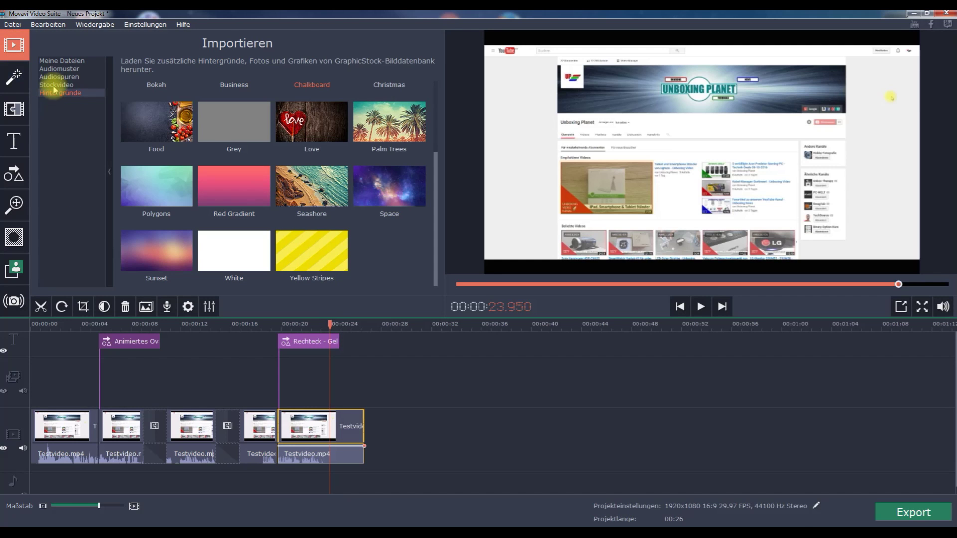
pyautogui.click(61, 69)
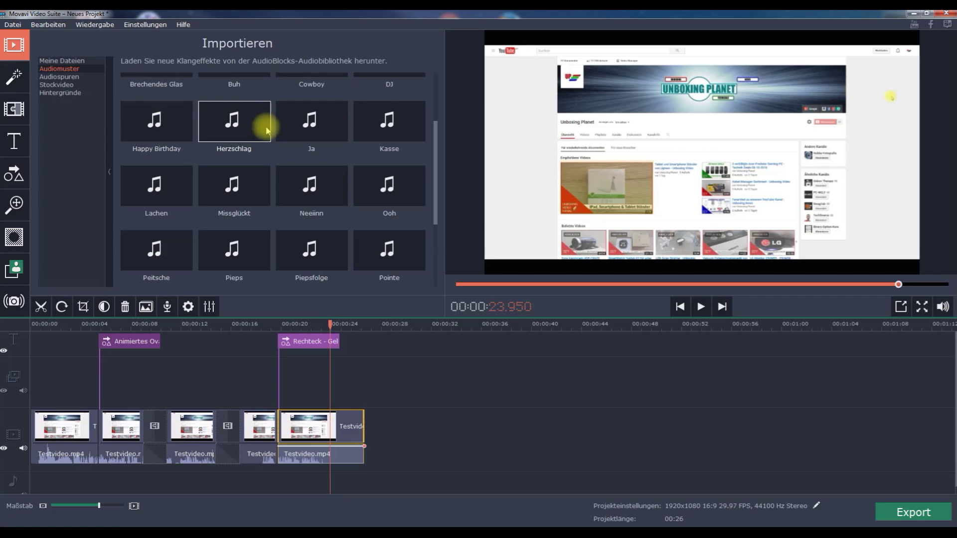
pyautogui.click(65, 77)
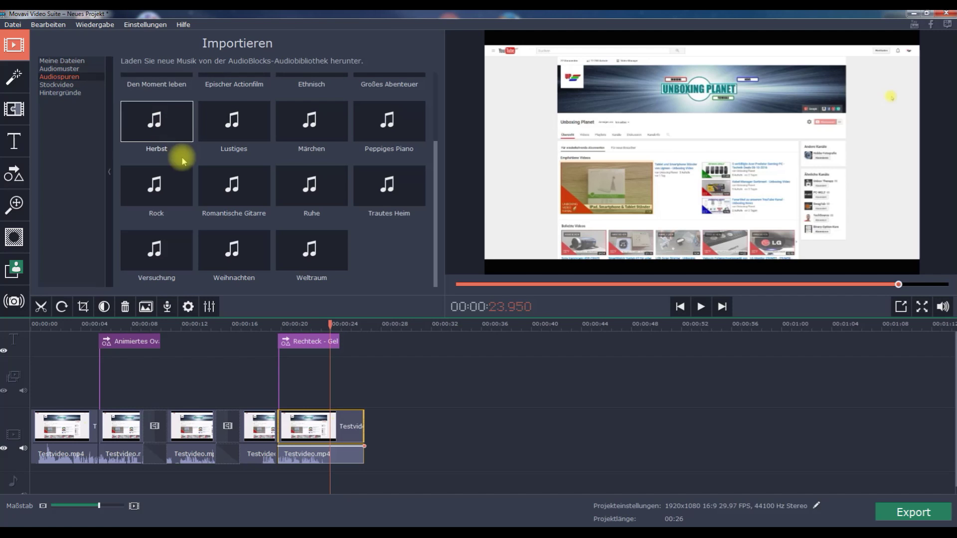
pyautogui.click(57, 85)
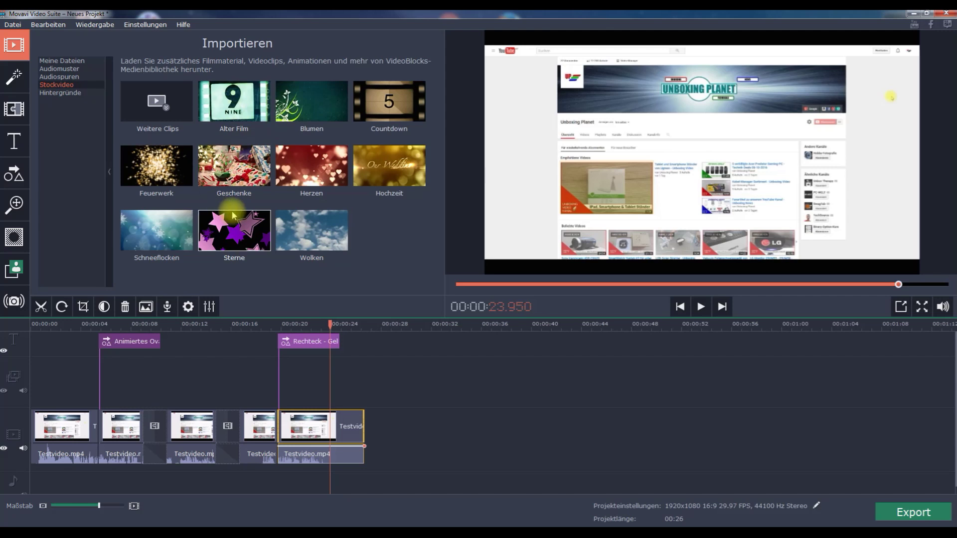
pyautogui.click(67, 93)
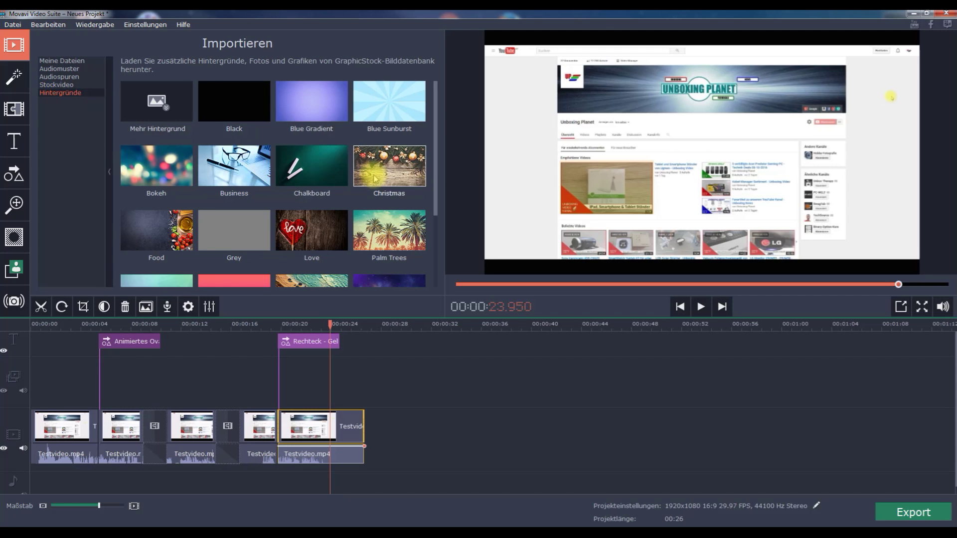